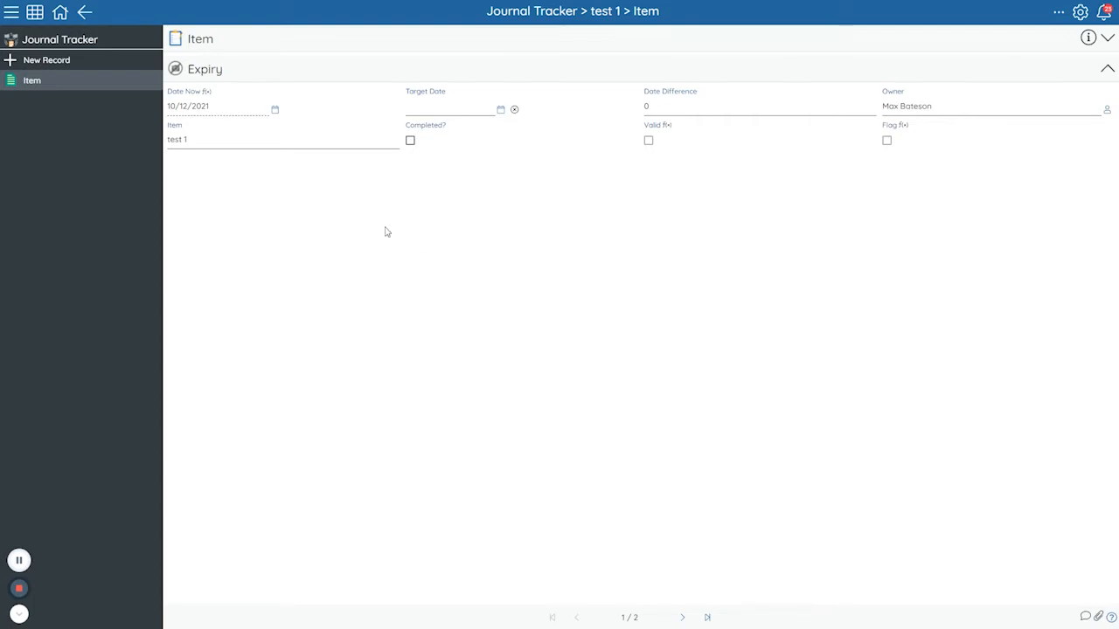
Inspect the field details of Date Now and Target Date, checking their field types and the Date Now expression.
{"action": "left_click", "coordinate": [208, 91]}
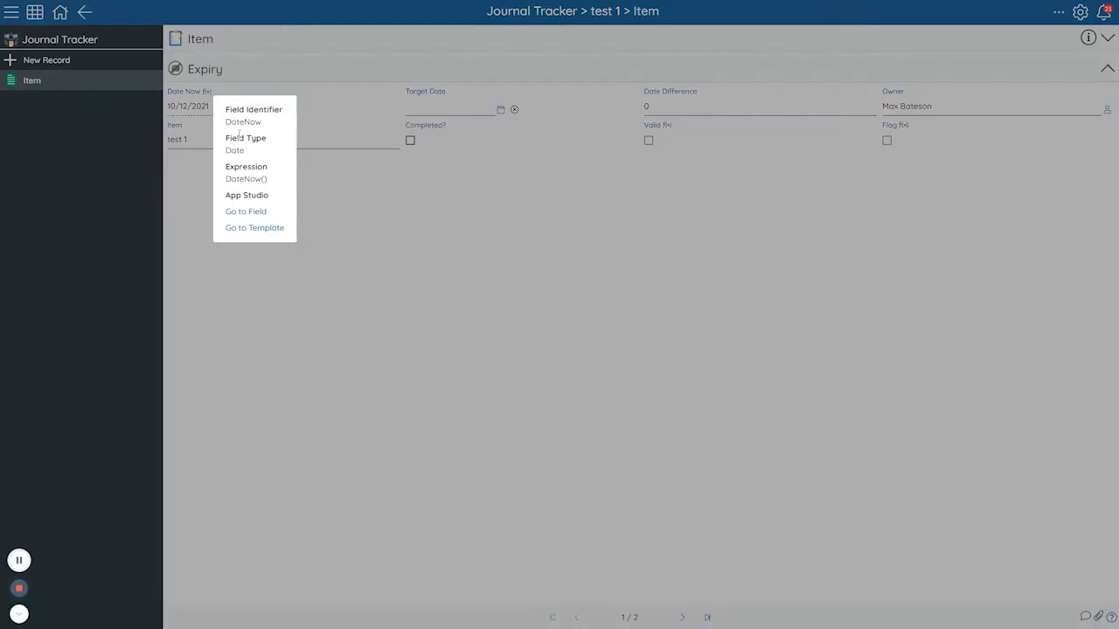
{"action": "left_click_drag", "start_coordinate": [233, 149], "coordinate": [275, 191]}
{"action": "left_click", "coordinate": [492, 277]}
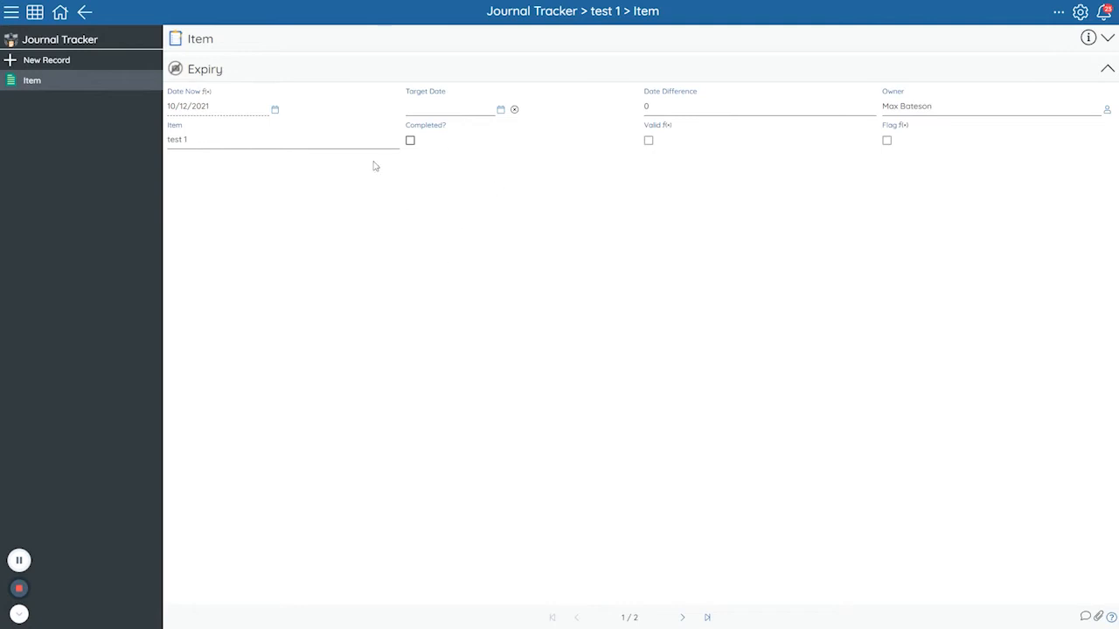
{"action": "left_click", "coordinate": [452, 93]}
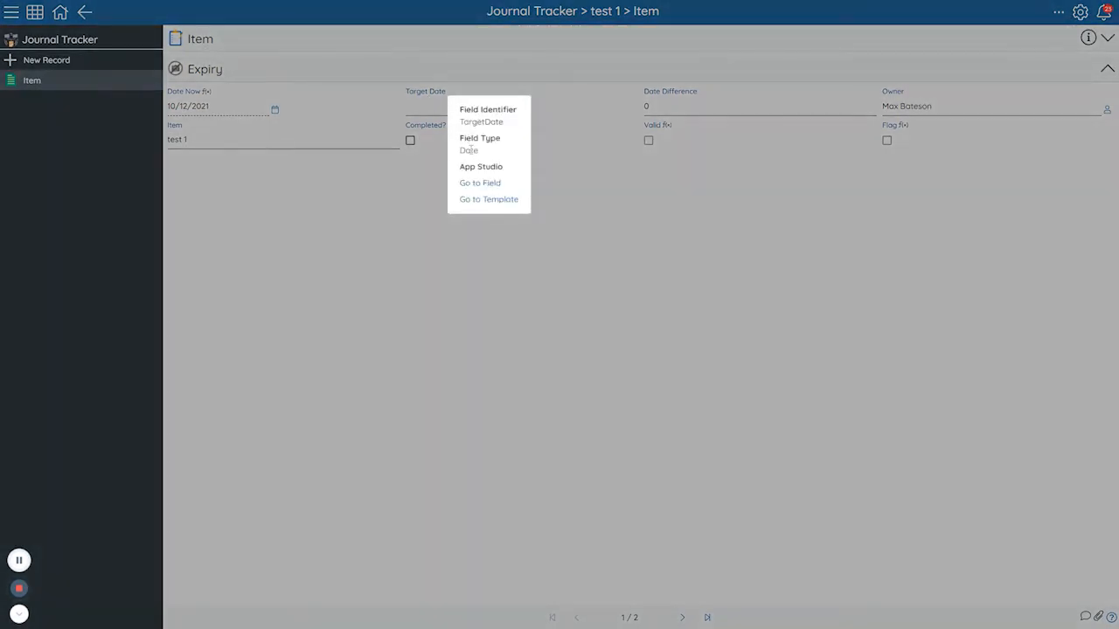
{"action": "left_click_drag", "start_coordinate": [466, 151], "coordinate": [499, 156]}
{"action": "left_click", "coordinate": [532, 272]}
Inspect the field details of Date Difference and Owner to check their field types.
{"action": "mouse_move", "coordinate": [651, 94]}
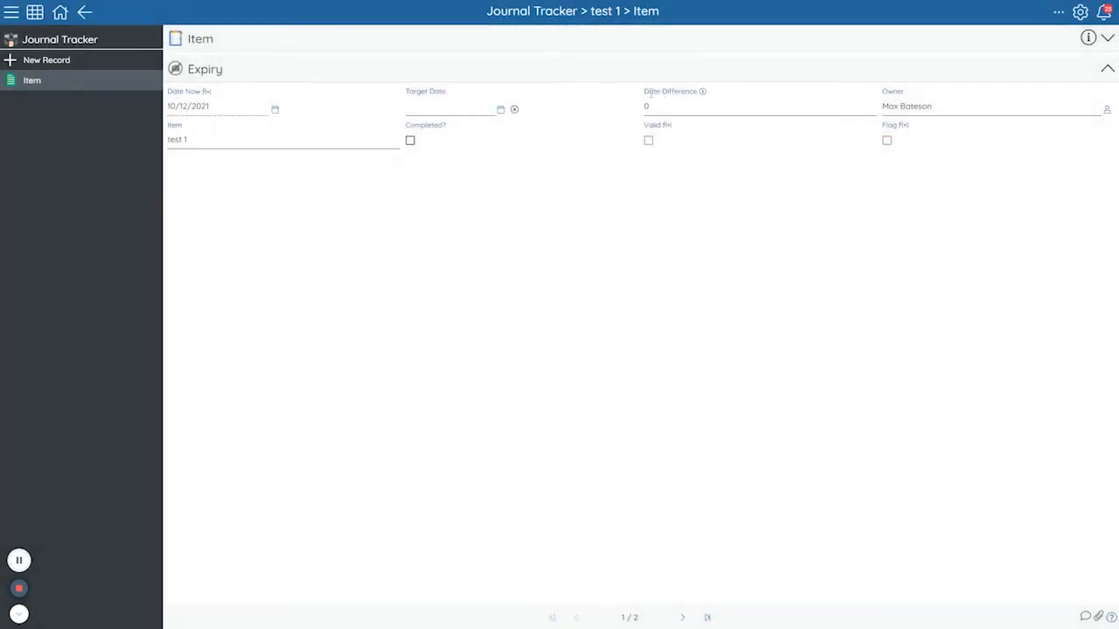
{"action": "left_click_drag", "start_coordinate": [651, 92], "coordinate": [691, 92]}
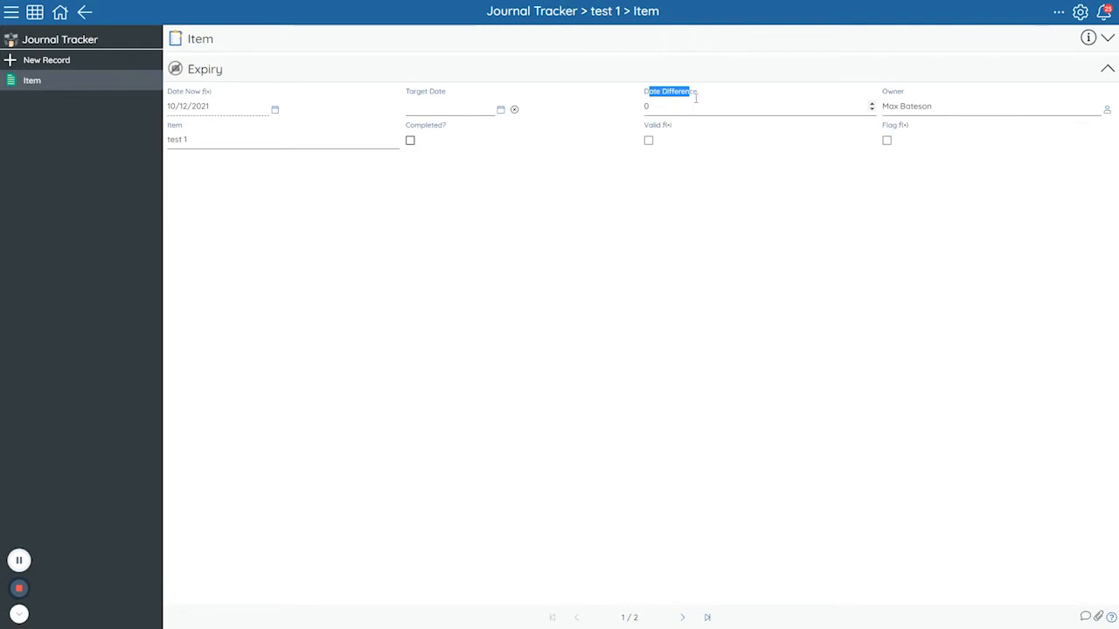
{"action": "left_click", "coordinate": [702, 91]}
{"action": "left_click_drag", "start_coordinate": [722, 149], "coordinate": [745, 155]}
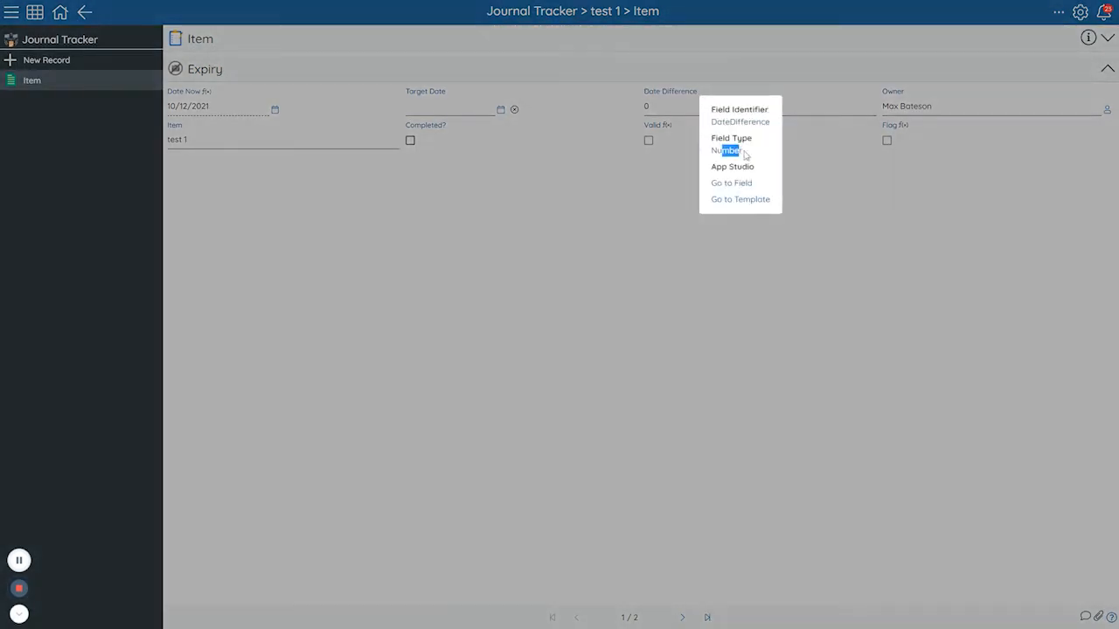
{"action": "left_click", "coordinate": [916, 218]}
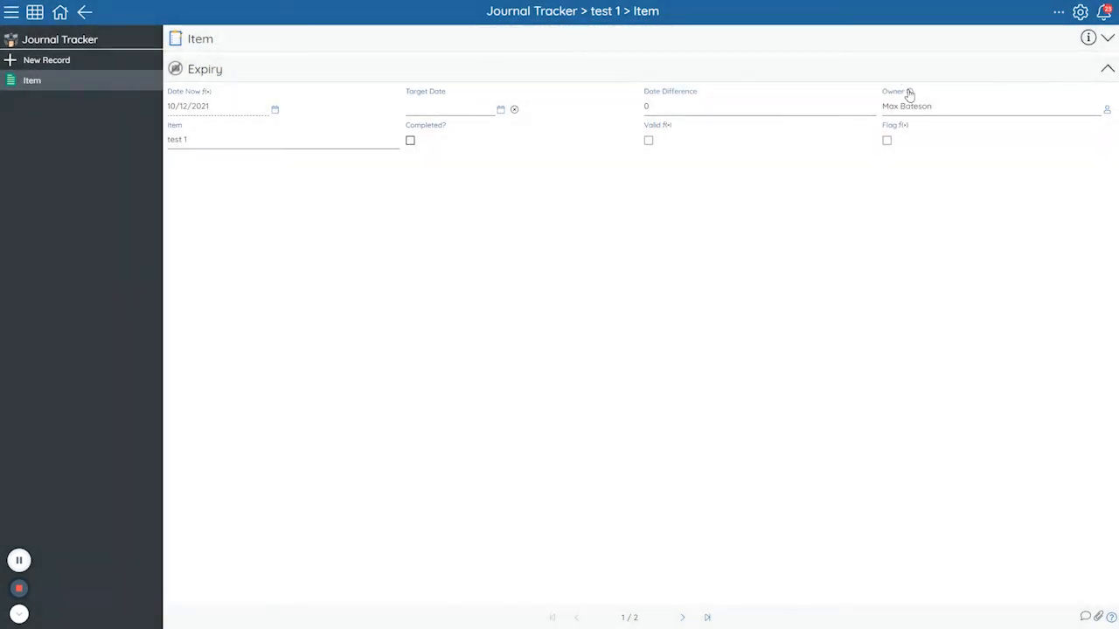
{"action": "left_click", "coordinate": [909, 92]}
{"action": "left_click_drag", "start_coordinate": [927, 151], "coordinate": [965, 158]}
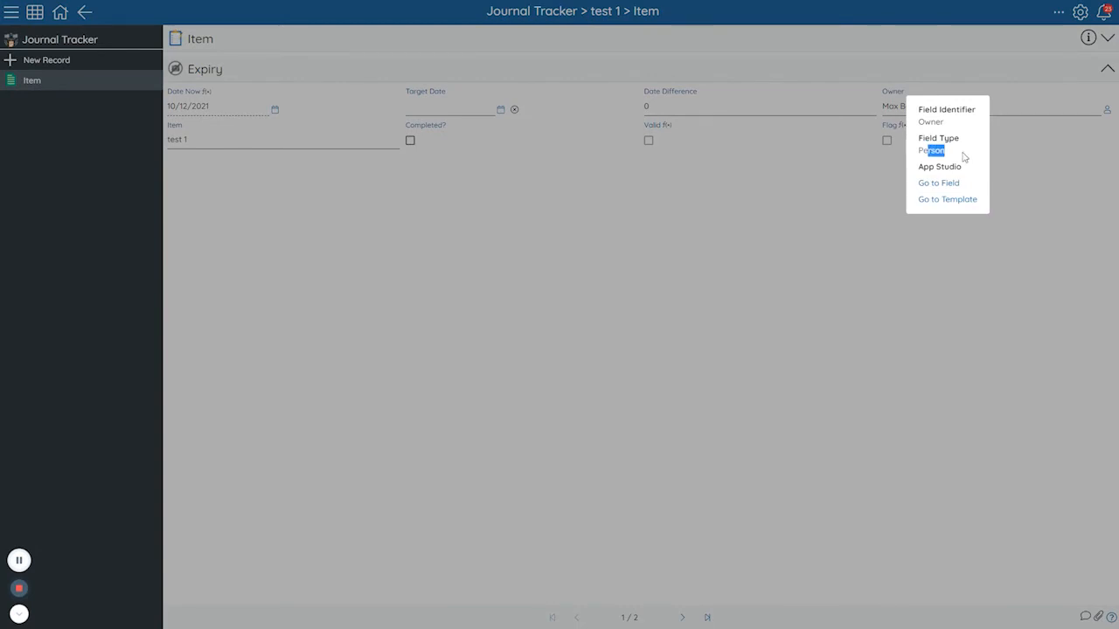
{"action": "left_click", "coordinate": [856, 183]}
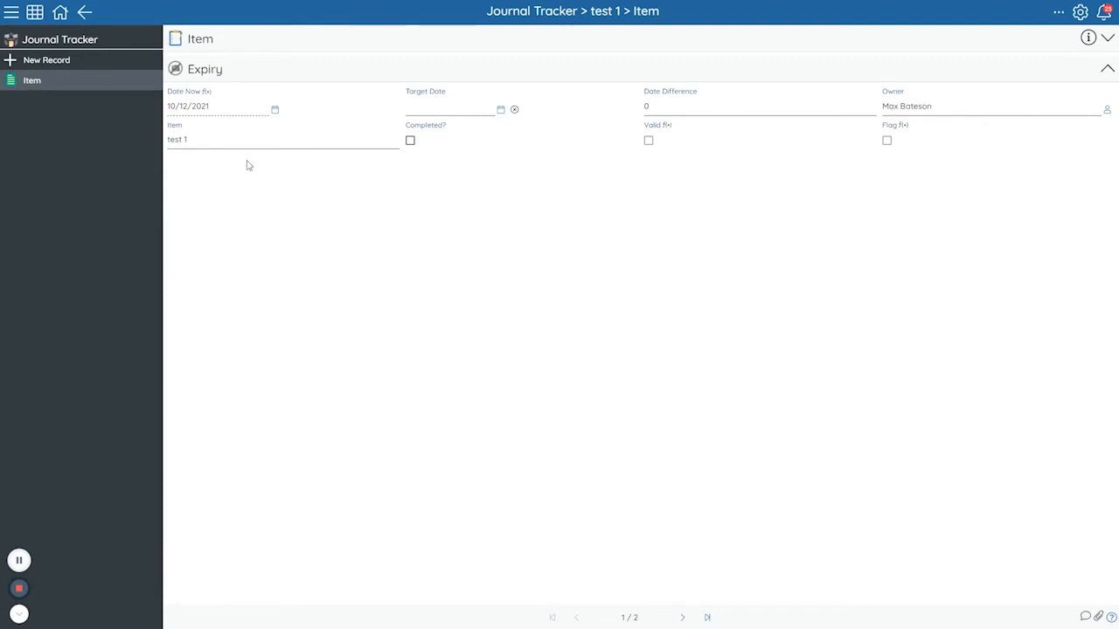
Look over the Item field and check the field type in the details of Completed?
{"action": "left_click", "coordinate": [187, 127]}
{"action": "left_click", "coordinate": [320, 192]}
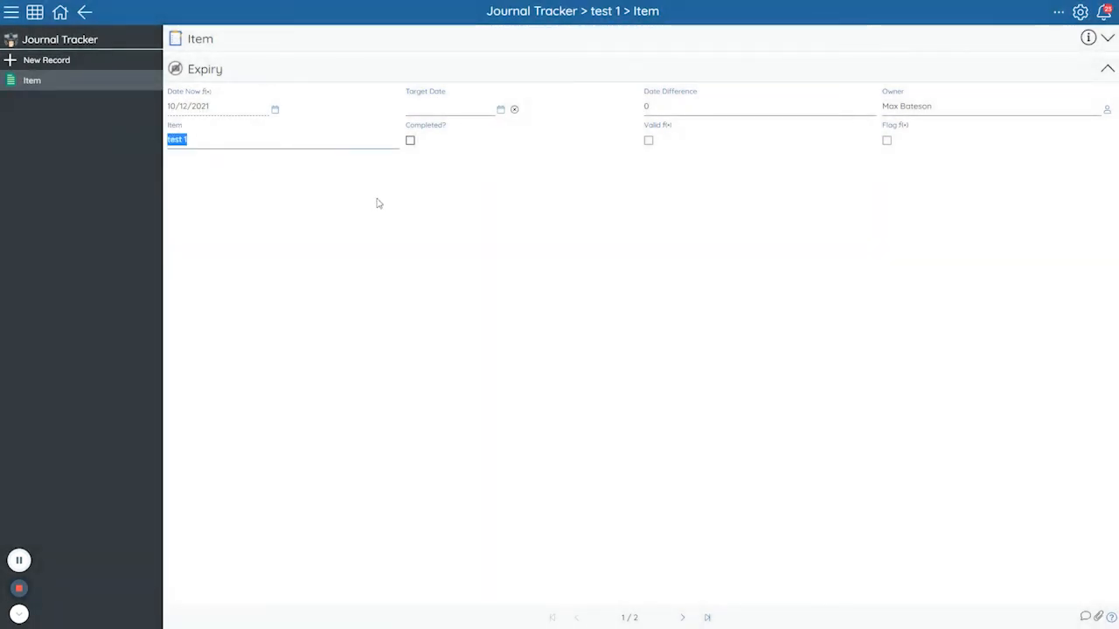
{"action": "left_click", "coordinate": [390, 200]}
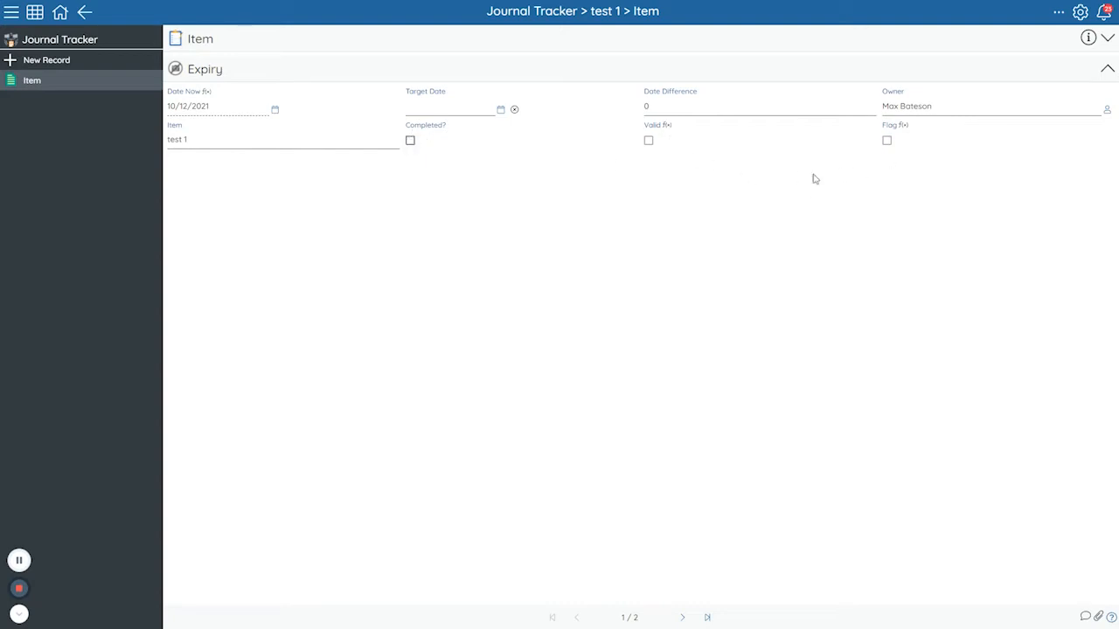
{"action": "right_click", "coordinate": [457, 127]}
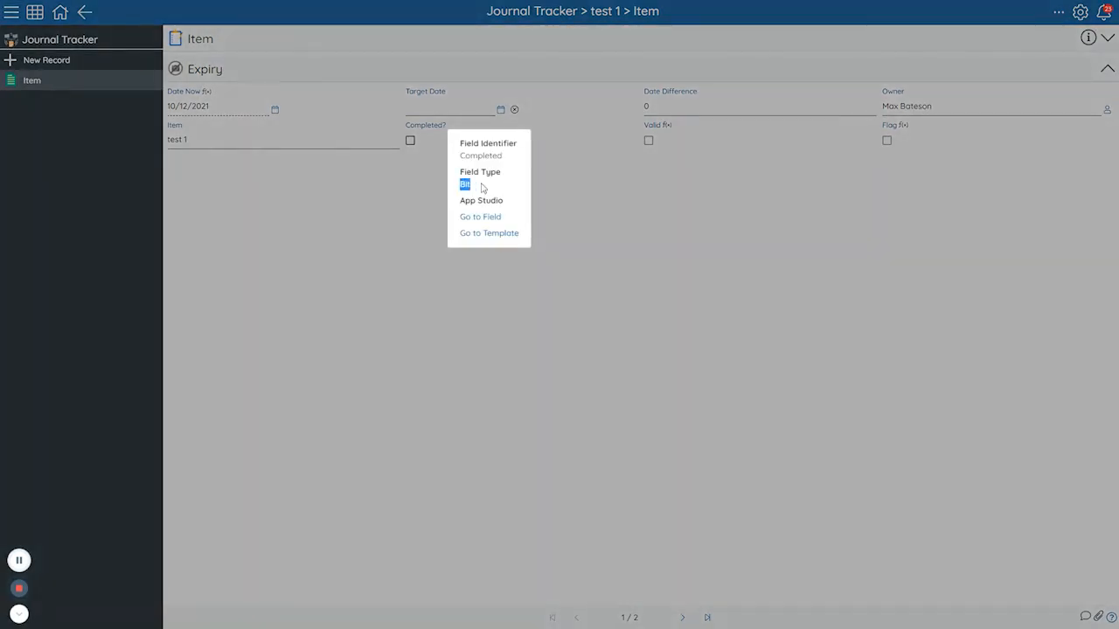
{"action": "left_click", "coordinate": [662, 140]}
Examine the field type and expression behind the Valid field.
{"action": "left_click_drag", "start_coordinate": [643, 125], "coordinate": [663, 125]}
{"action": "left_click", "coordinate": [671, 178]}
{"action": "left_click", "coordinate": [678, 125]}
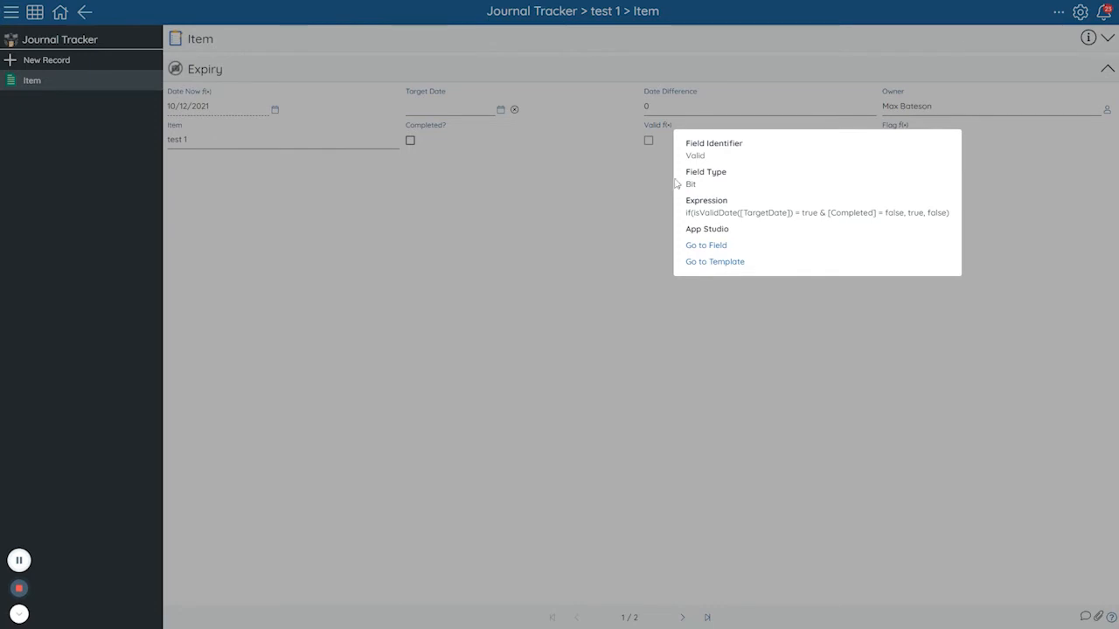
{"action": "left_click", "coordinate": [670, 100]}
Set the Target Date to 10/12/2021 and toggle Completed? to test the Valid field.
{"action": "left_click", "coordinate": [472, 107]}
{"action": "left_click", "coordinate": [472, 237]}
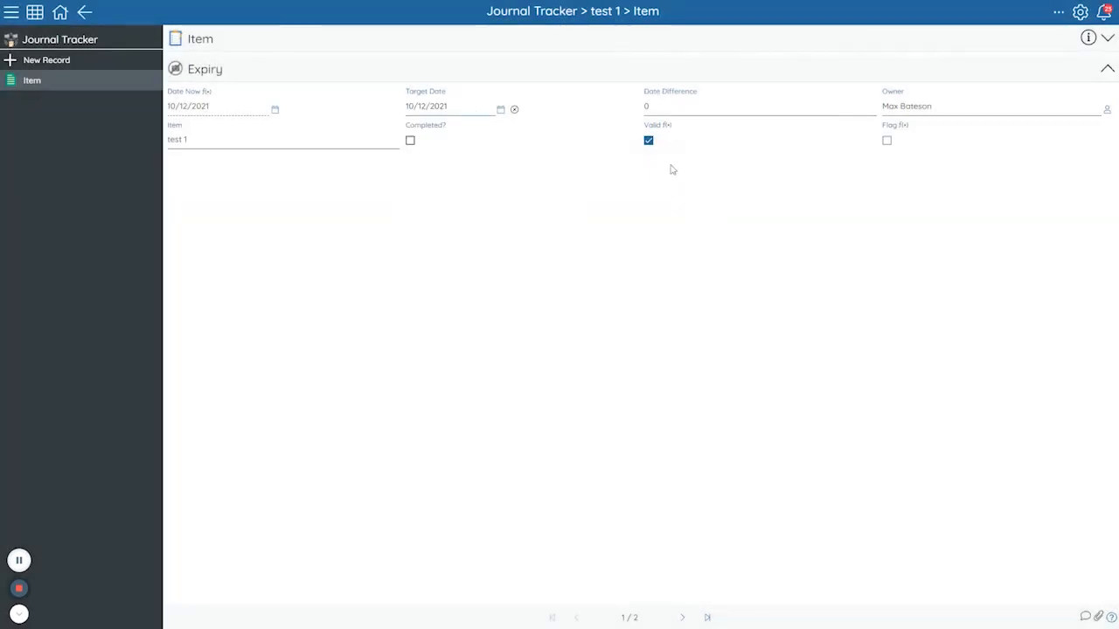
{"action": "left_click_drag", "start_coordinate": [685, 107], "coordinate": [629, 111]}
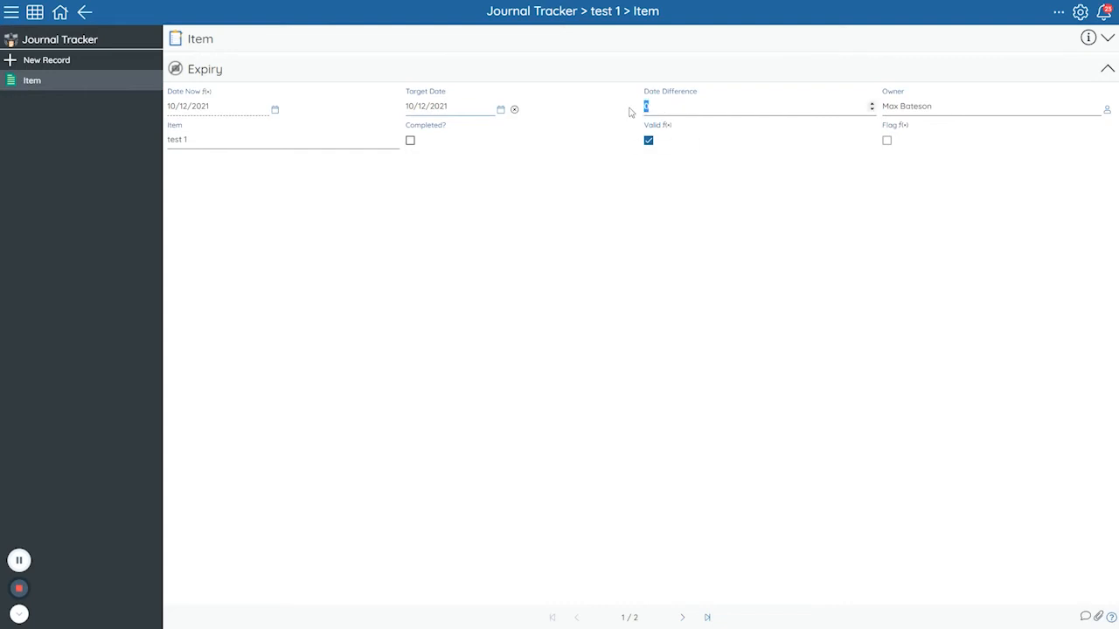
{"action": "left_click", "coordinate": [412, 140]}
{"action": "left_click_drag", "start_coordinate": [663, 108], "coordinate": [634, 112]}
Examine the Flag field's expression, focusing on its Date Difference condition.
{"action": "left_click", "coordinate": [917, 129]}
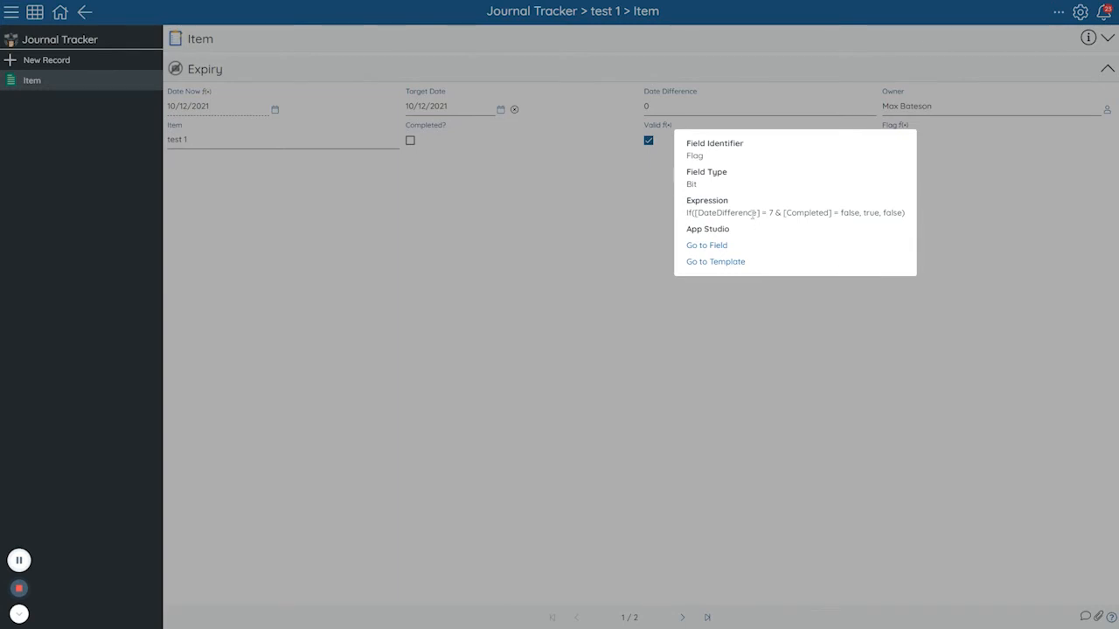
{"action": "left_click_drag", "start_coordinate": [710, 212], "coordinate": [769, 212]}
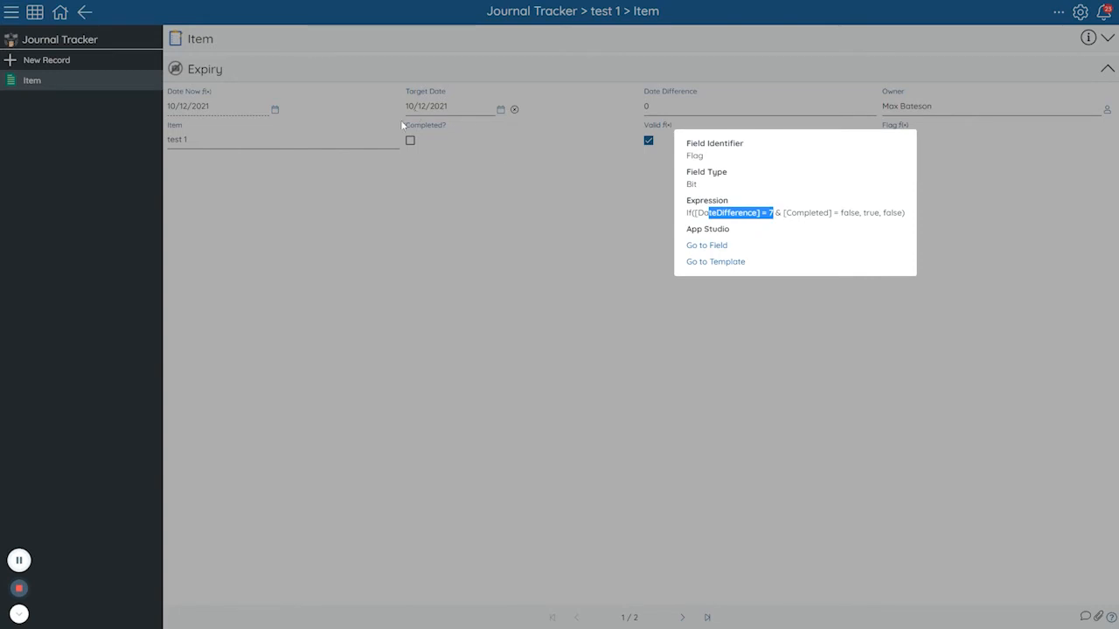
{"action": "left_click", "coordinate": [543, 241]}
Test the Flag field with a Date Difference of 7 and Completed? ticked, and reset the difference to 0 with Completed? unticked.
{"action": "left_click_drag", "start_coordinate": [680, 110], "coordinate": [582, 111]}
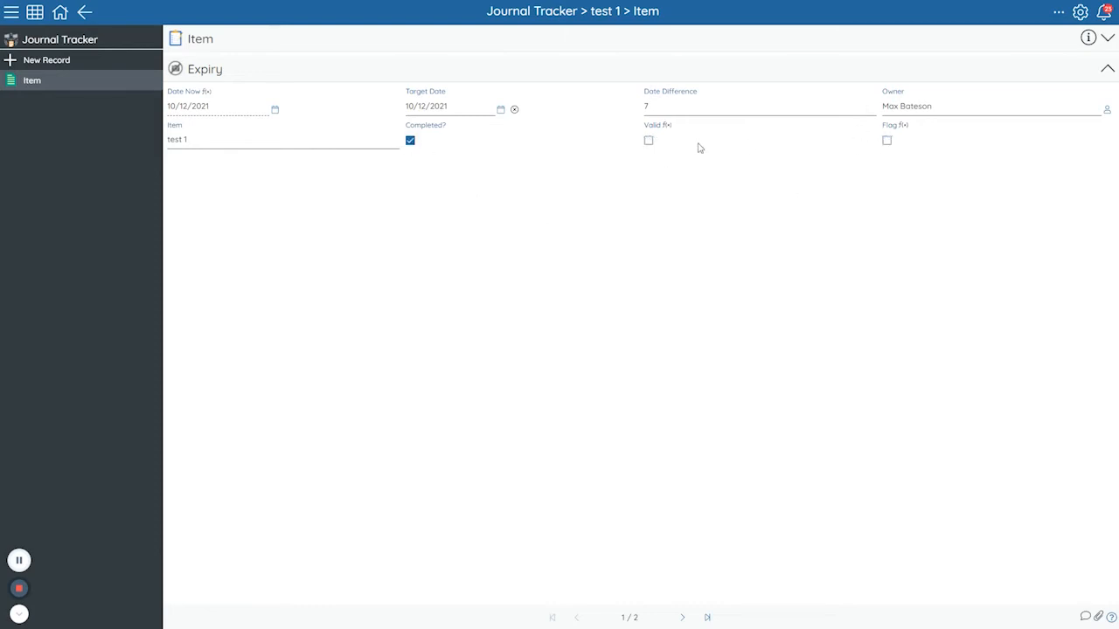
{"action": "left_click", "coordinate": [410, 142]}
{"action": "left_click", "coordinate": [675, 105]}
{"action": "left_click", "coordinate": [712, 160]}
Set the record's Target Date to 10/05/2021.
{"action": "left_click", "coordinate": [448, 108]}
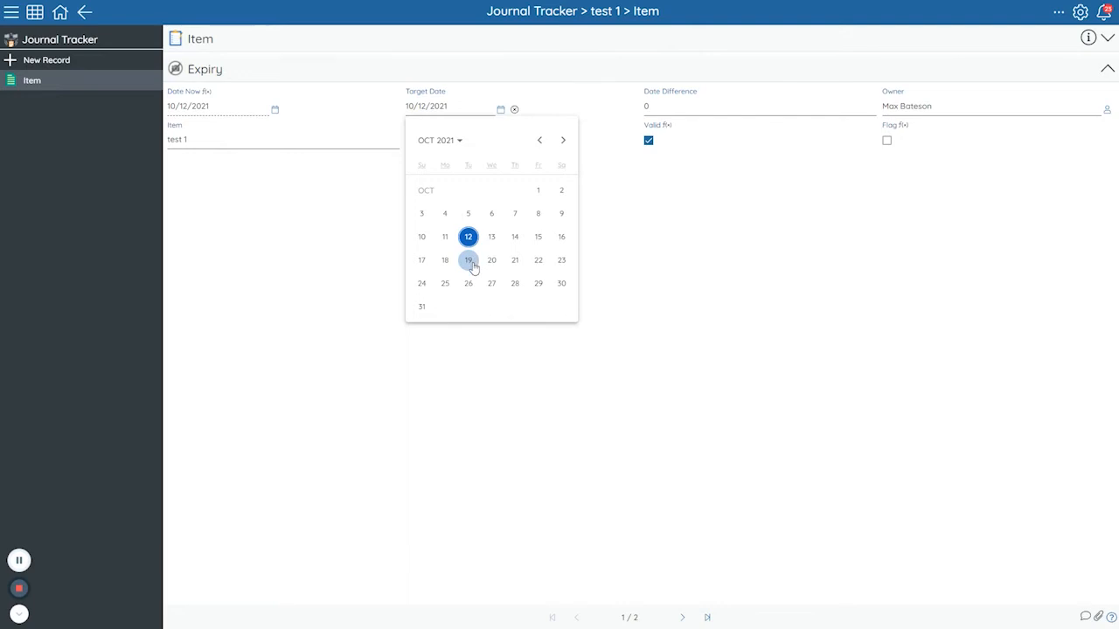
{"action": "left_click", "coordinate": [469, 213]}
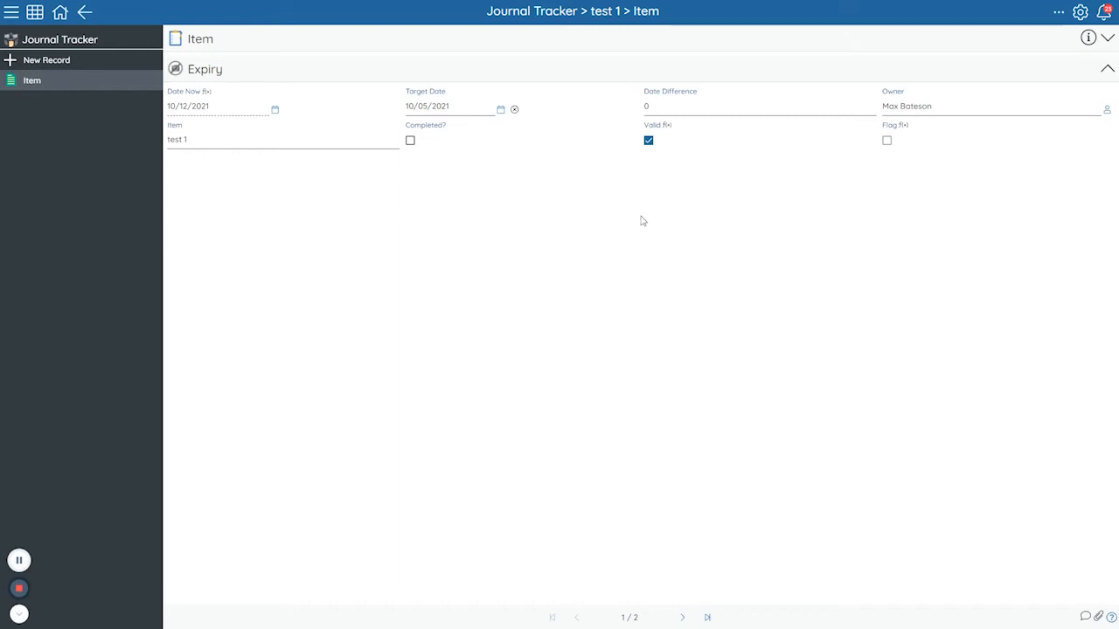
Review the expressions of the Valid and Flag fields again.
{"action": "left_click", "coordinate": [669, 125]}
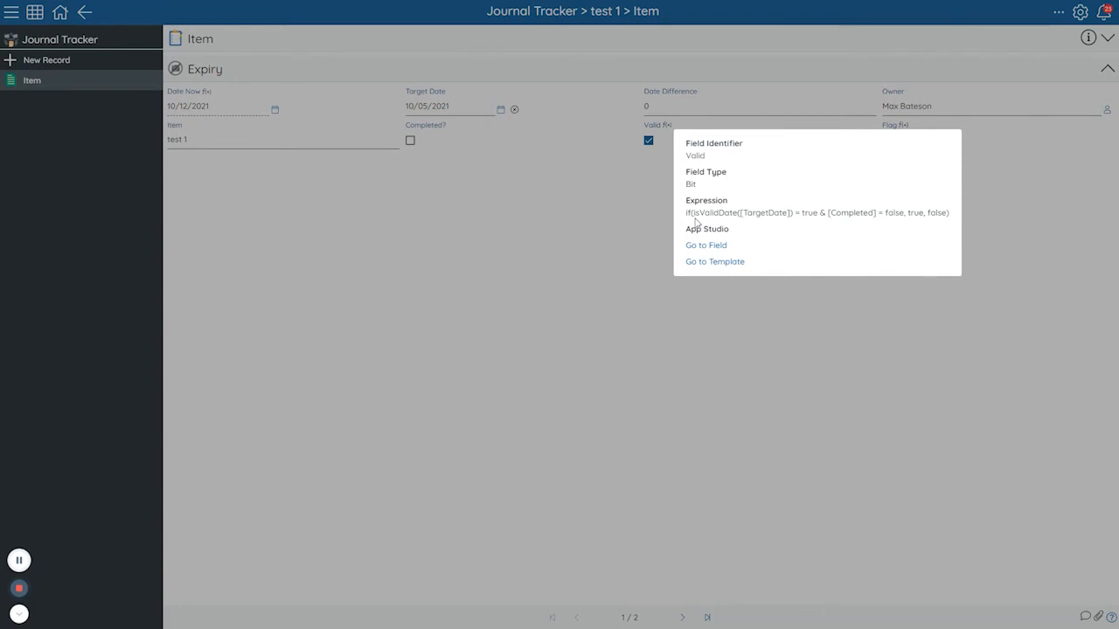
{"action": "left_click", "coordinate": [984, 170]}
{"action": "left_click", "coordinate": [909, 127]}
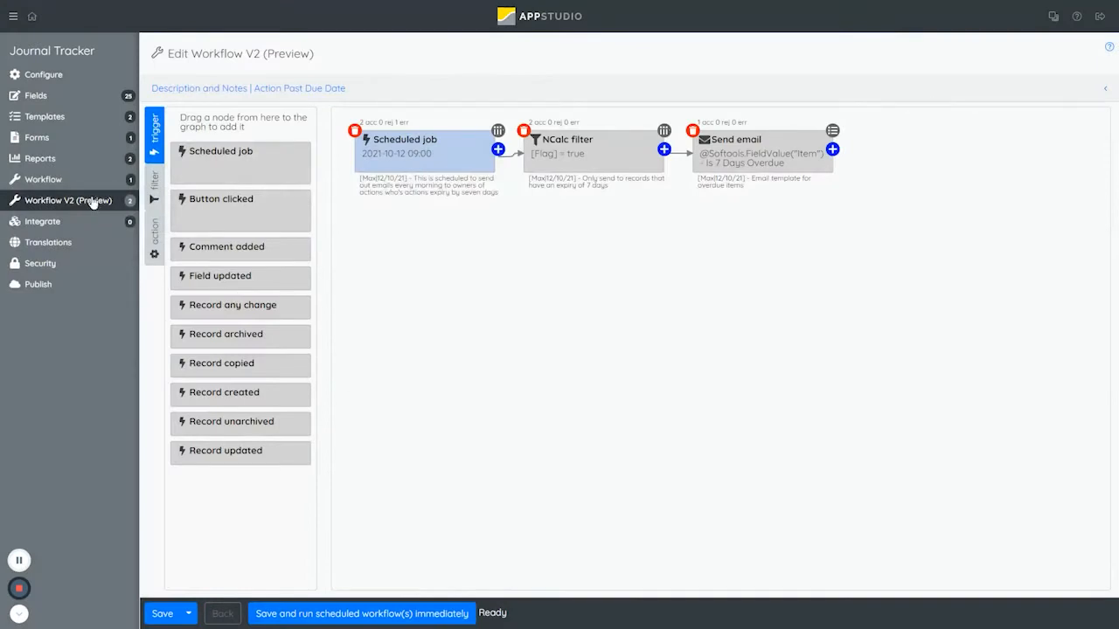
Open the Update Date Difference workflow in App Studio and review its Scheduled job node's repeat settings and notes.
{"action": "left_click", "coordinate": [92, 202]}
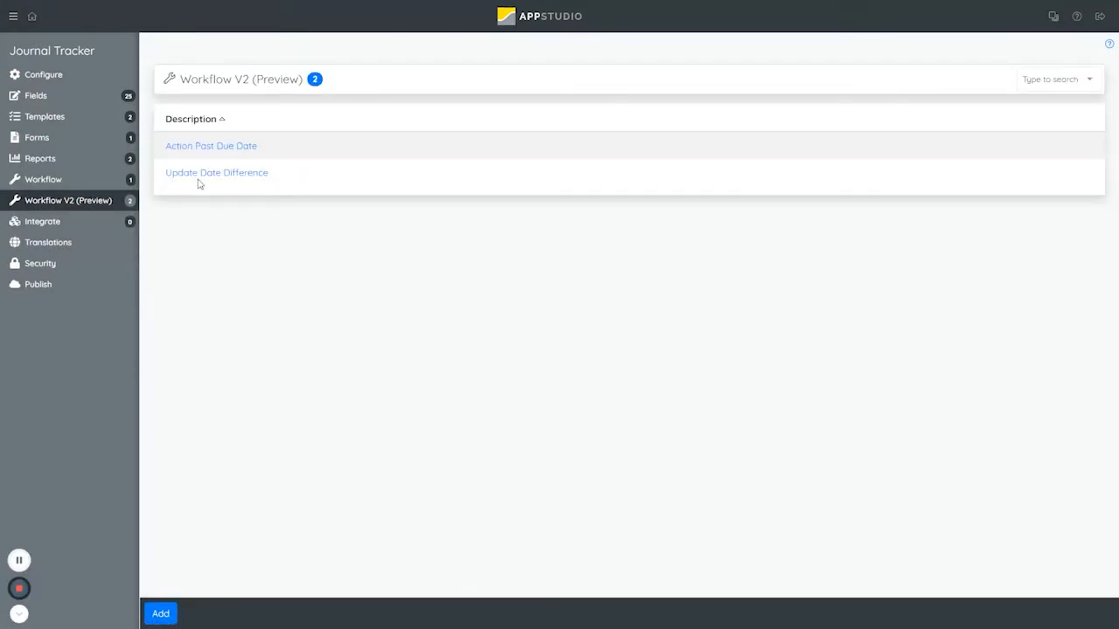
{"action": "left_click", "coordinate": [237, 178]}
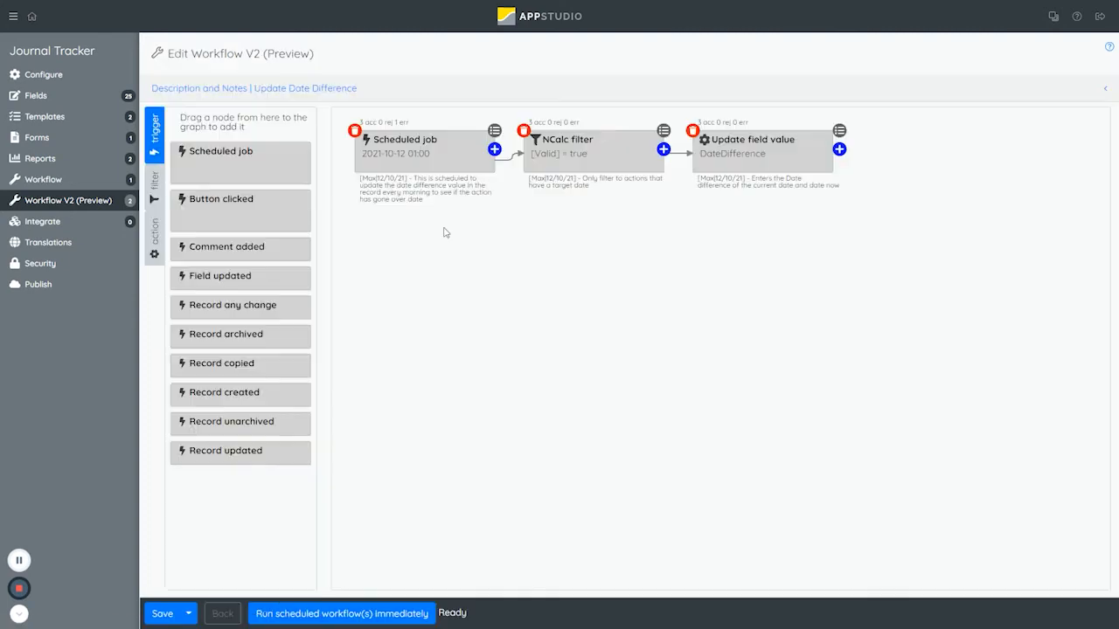
{"action": "left_click", "coordinate": [408, 166]}
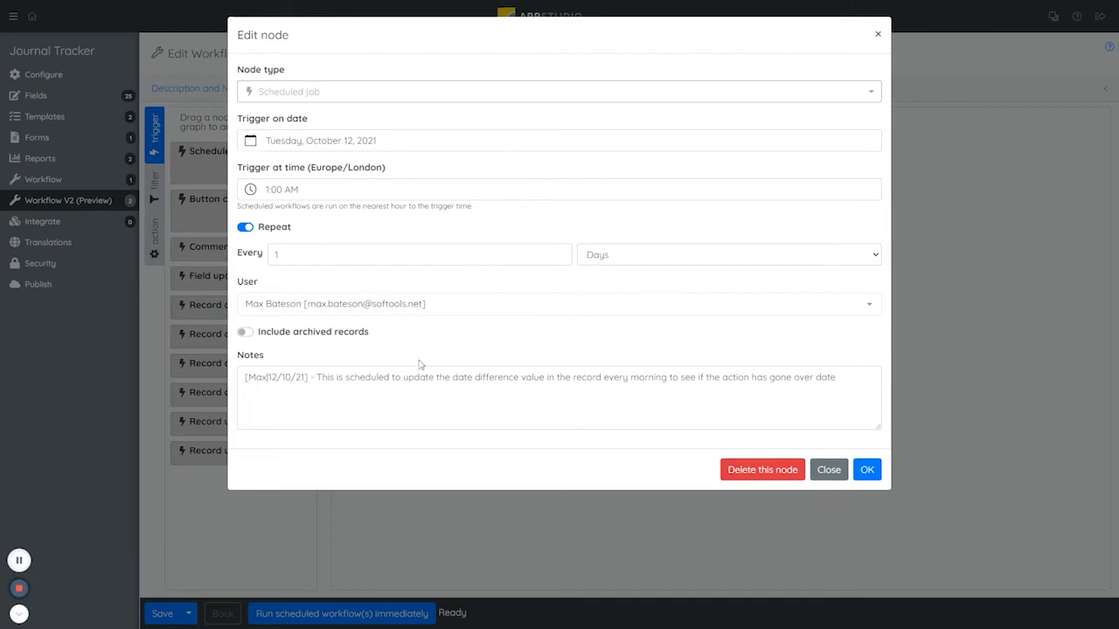
{"action": "left_click_drag", "start_coordinate": [244, 382], "coordinate": [879, 388]}
{"action": "left_click", "coordinate": [320, 401]}
{"action": "left_click", "coordinate": [867, 470]}
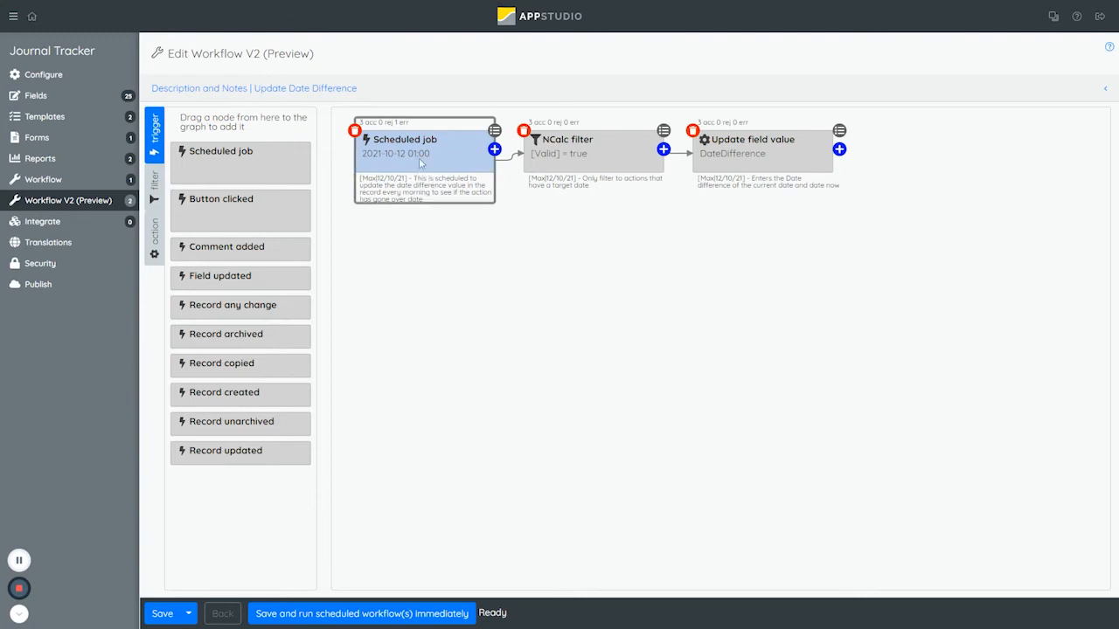
Look at the available filter nodes and review the filter condition in the workflow's NCalc filter node.
{"action": "left_click", "coordinate": [155, 180]}
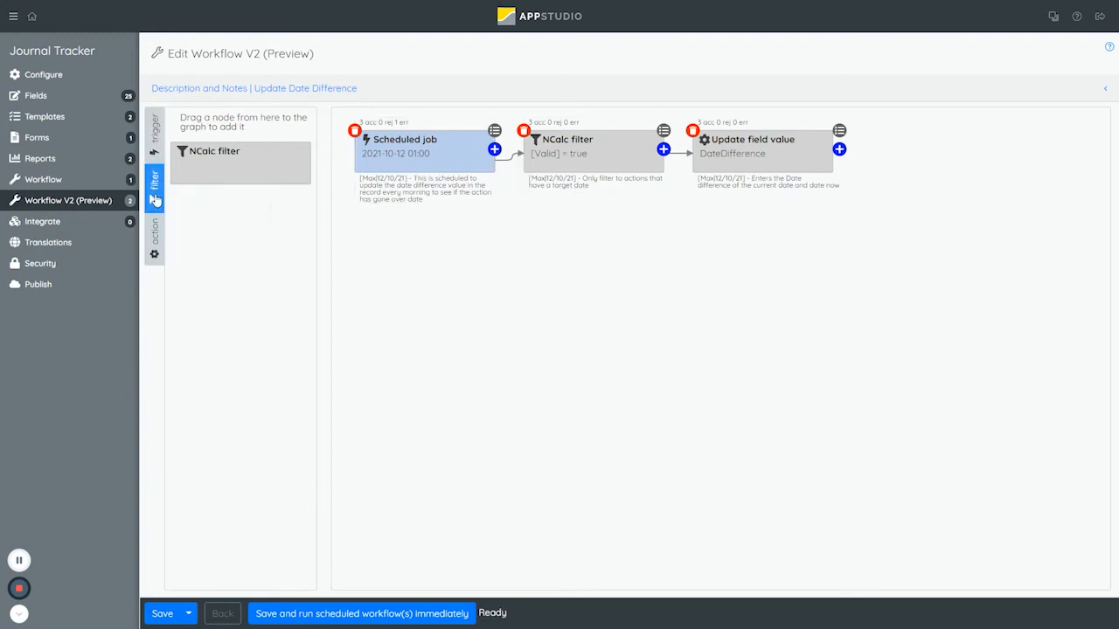
{"action": "left_click", "coordinate": [518, 162]}
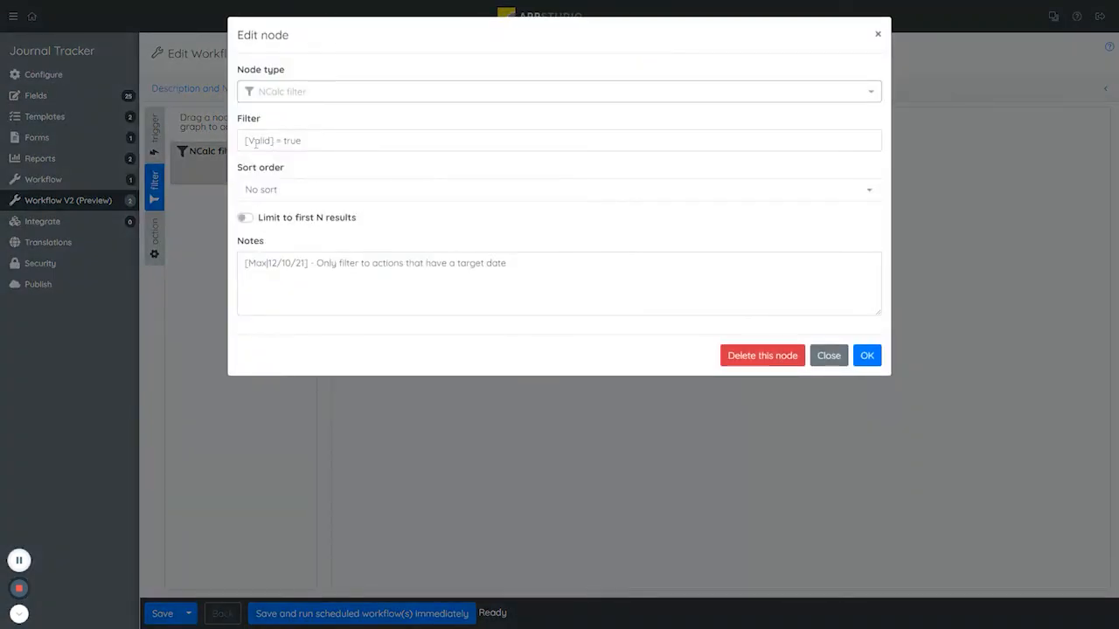
{"action": "left_click_drag", "start_coordinate": [282, 141], "coordinate": [333, 143]}
{"action": "left_click", "coordinate": [867, 356]}
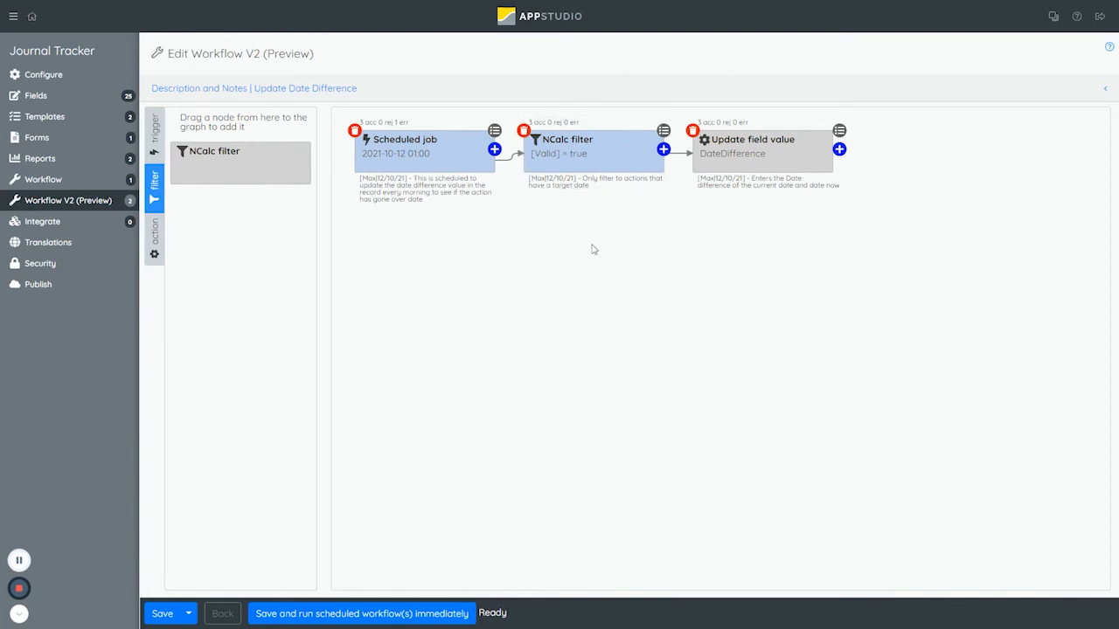
Look at the action nodes available for the Update Date Difference workflow.
{"action": "left_click", "coordinate": [734, 175]}
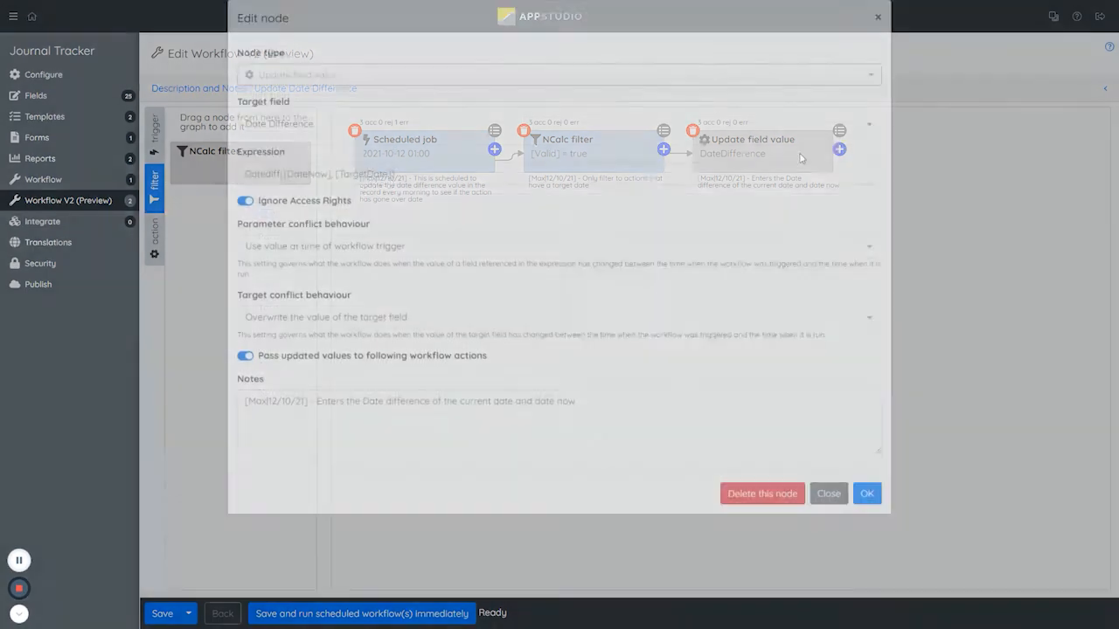
{"action": "left_click", "coordinate": [189, 236]}
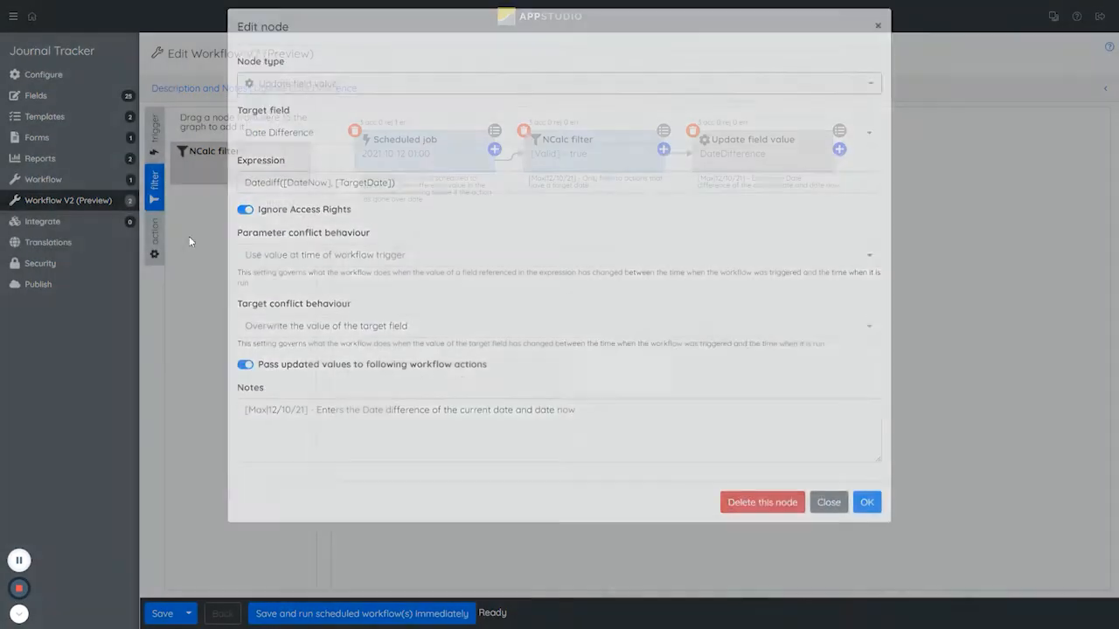
{"action": "left_click", "coordinate": [159, 234]}
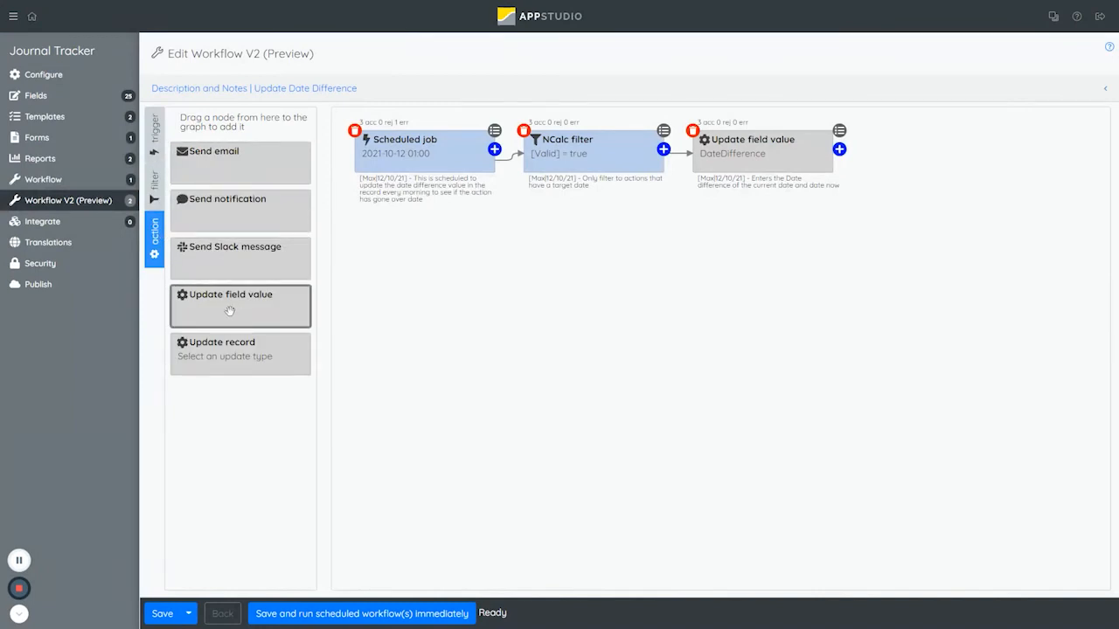
Open the workflow's Update field value node and examine its target field and the DateNow and TargetDate arguments of its Datediff expression.
{"action": "left_click", "coordinate": [743, 162]}
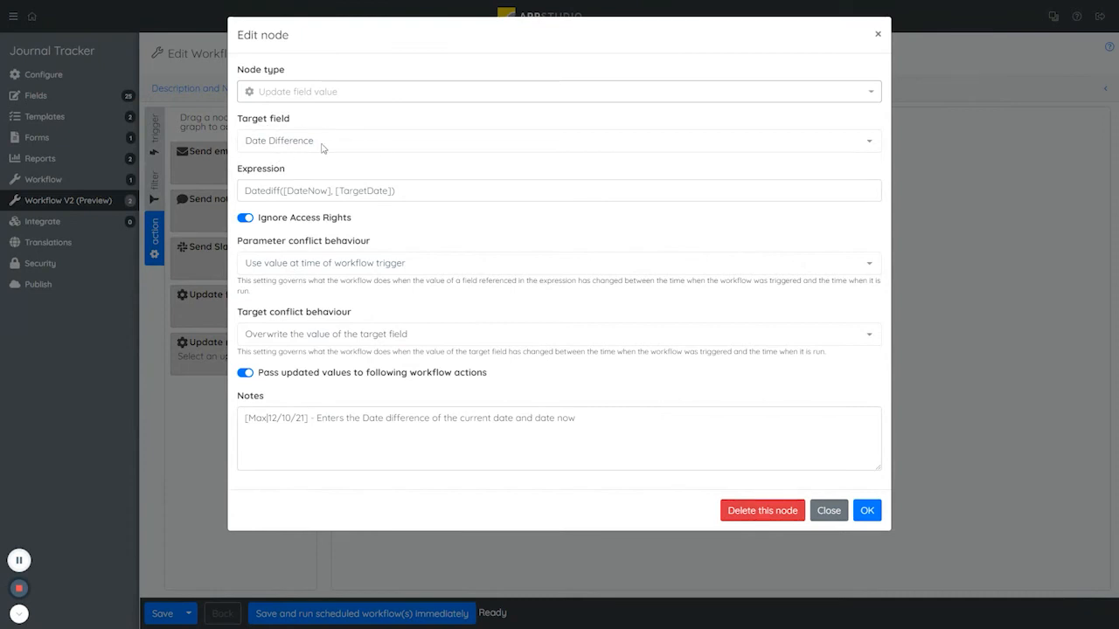
{"action": "left_click_drag", "start_coordinate": [247, 190], "coordinate": [439, 209]}
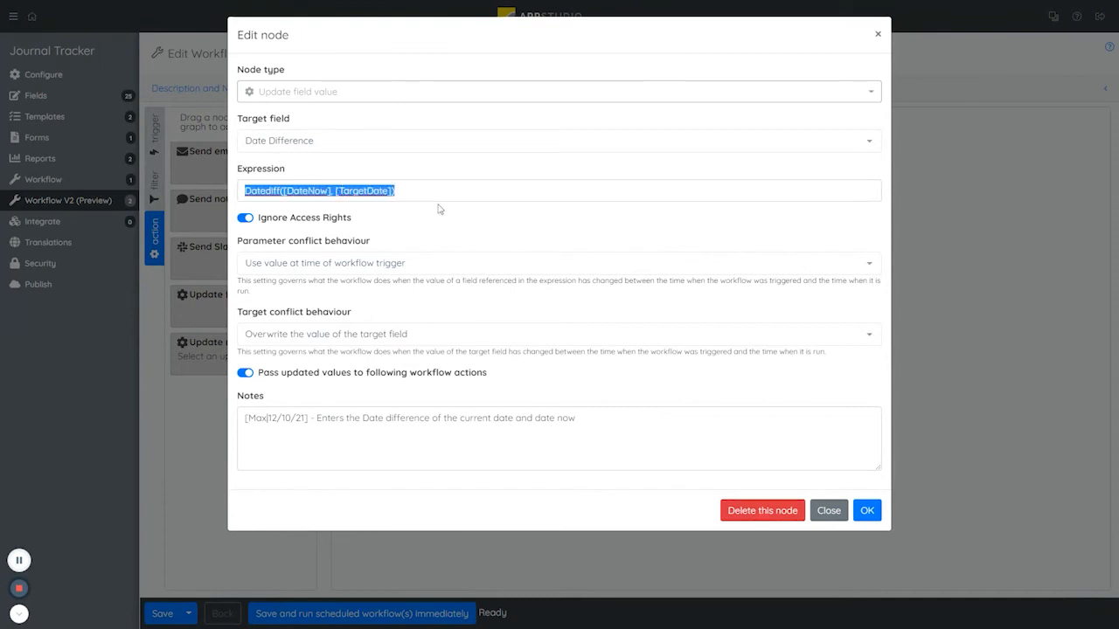
{"action": "left_click", "coordinate": [304, 190]}
{"action": "double_click", "coordinate": [303, 191]}
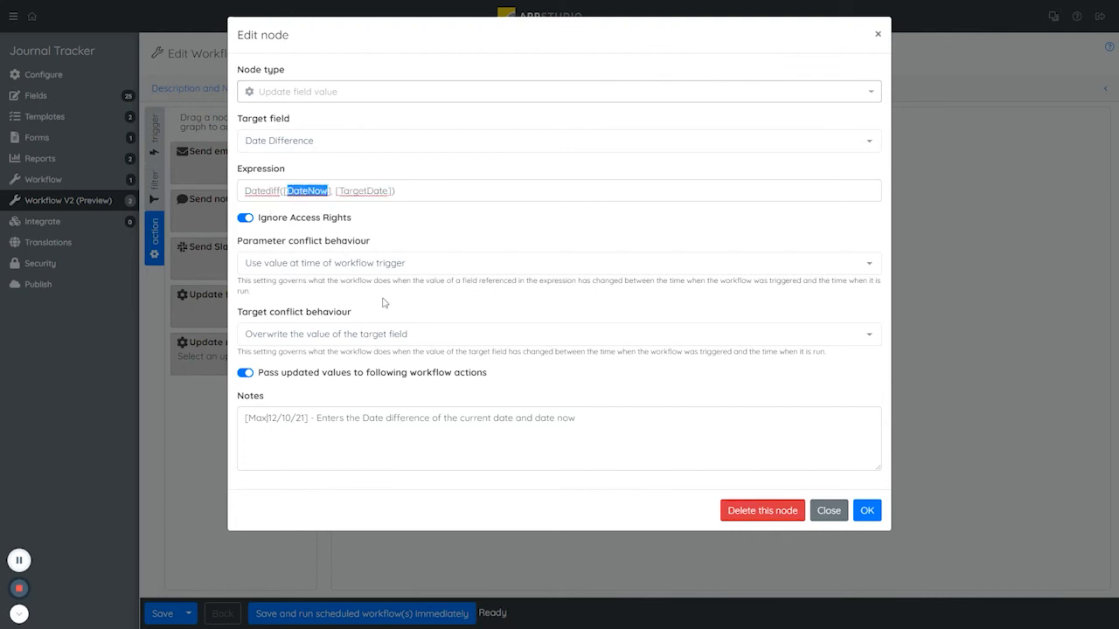
{"action": "left_click", "coordinate": [365, 191]}
{"action": "double_click", "coordinate": [365, 192]}
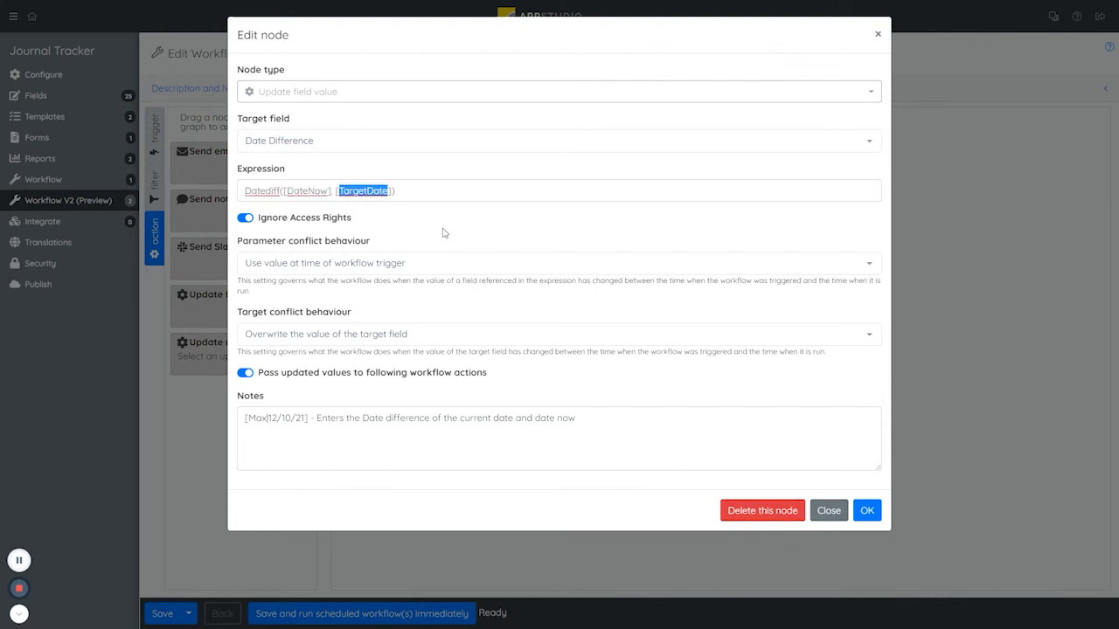
{"action": "left_click_drag", "start_coordinate": [441, 190], "coordinate": [232, 194]}
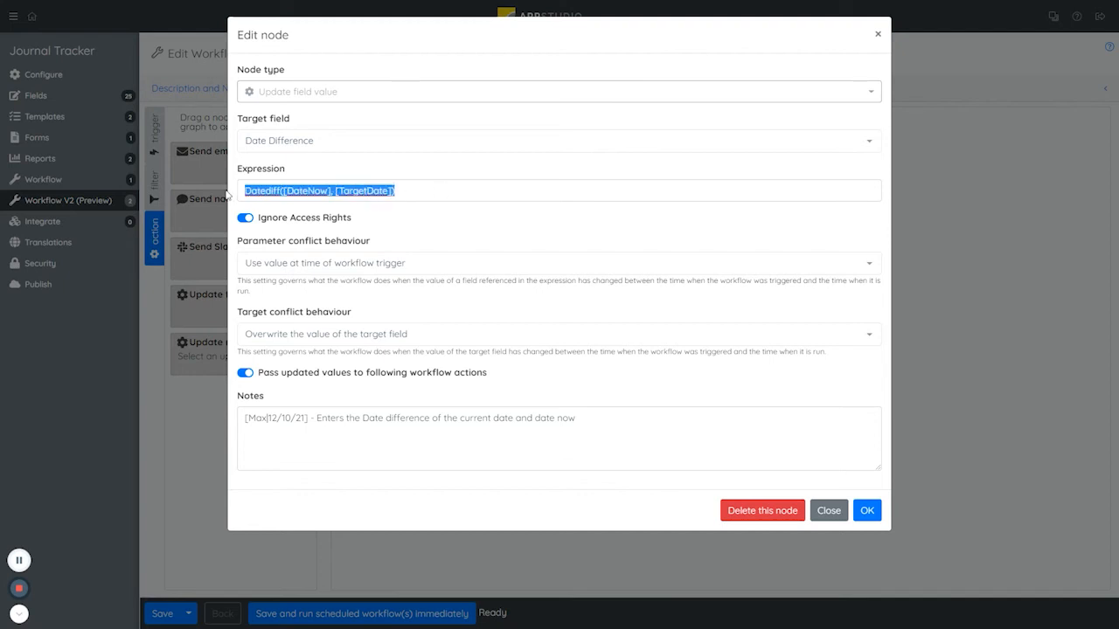
{"action": "left_click", "coordinate": [297, 194]}
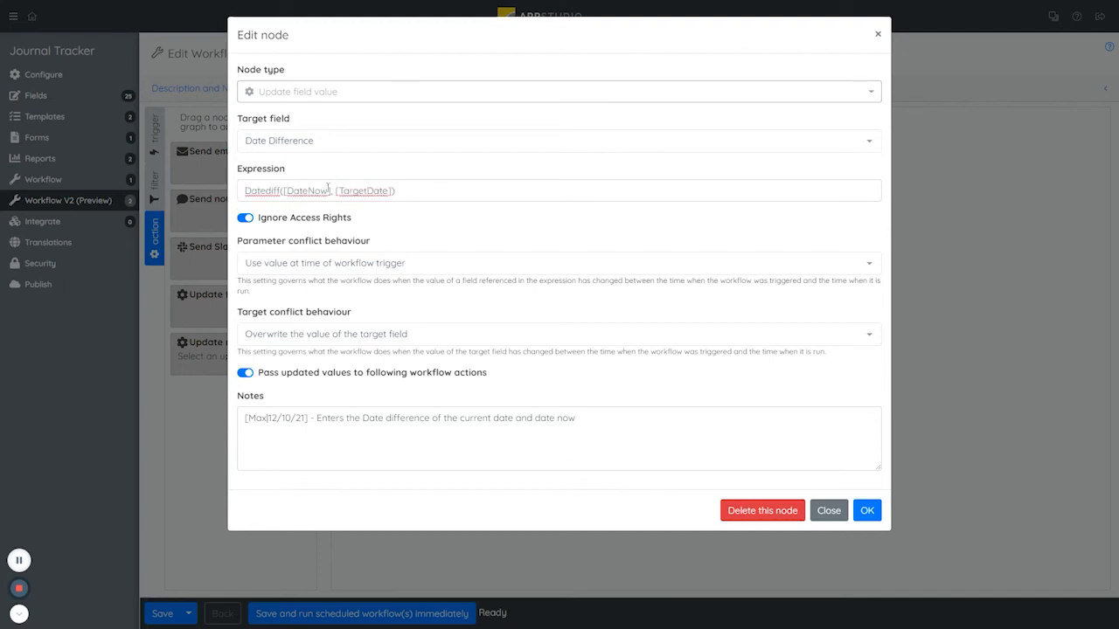
{"action": "double_click", "coordinate": [308, 191]}
{"action": "double_click", "coordinate": [365, 192]}
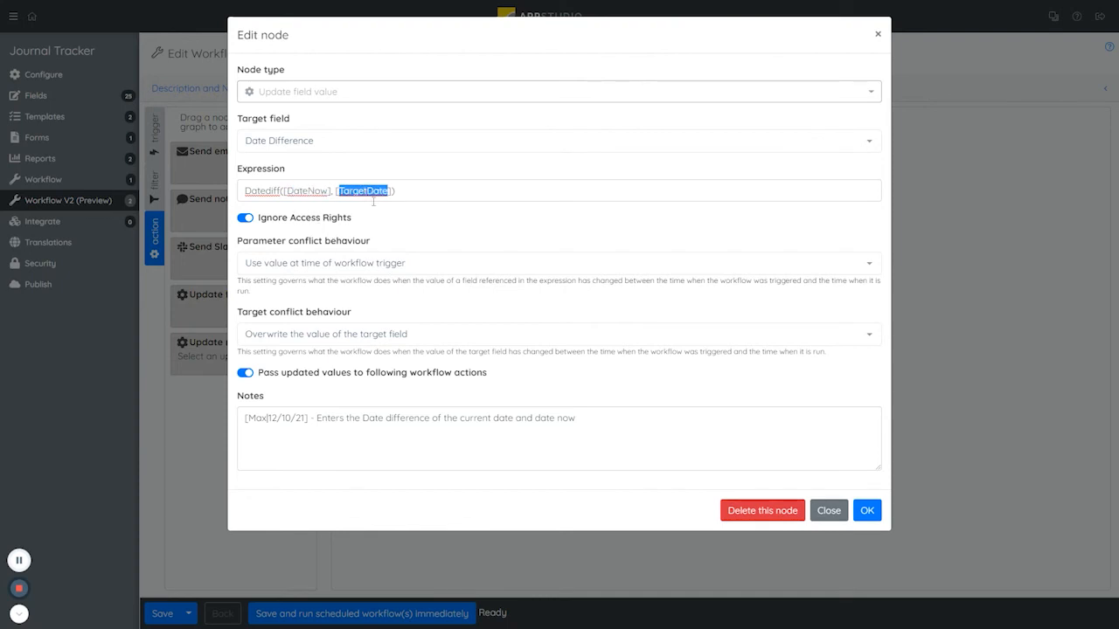
{"action": "left_click", "coordinate": [380, 213]}
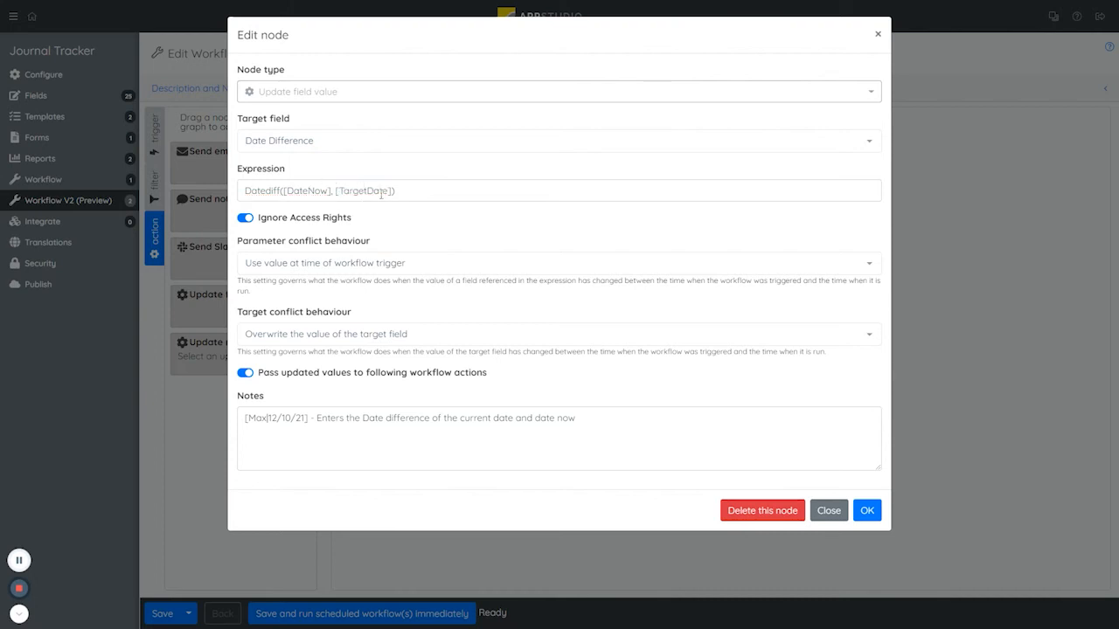
{"action": "left_click", "coordinate": [351, 194]}
Review the node's target conflict options and the explanations of its parameter and target conflict behaviour.
{"action": "left_click", "coordinate": [335, 331]}
{"action": "left_click", "coordinate": [342, 313]}
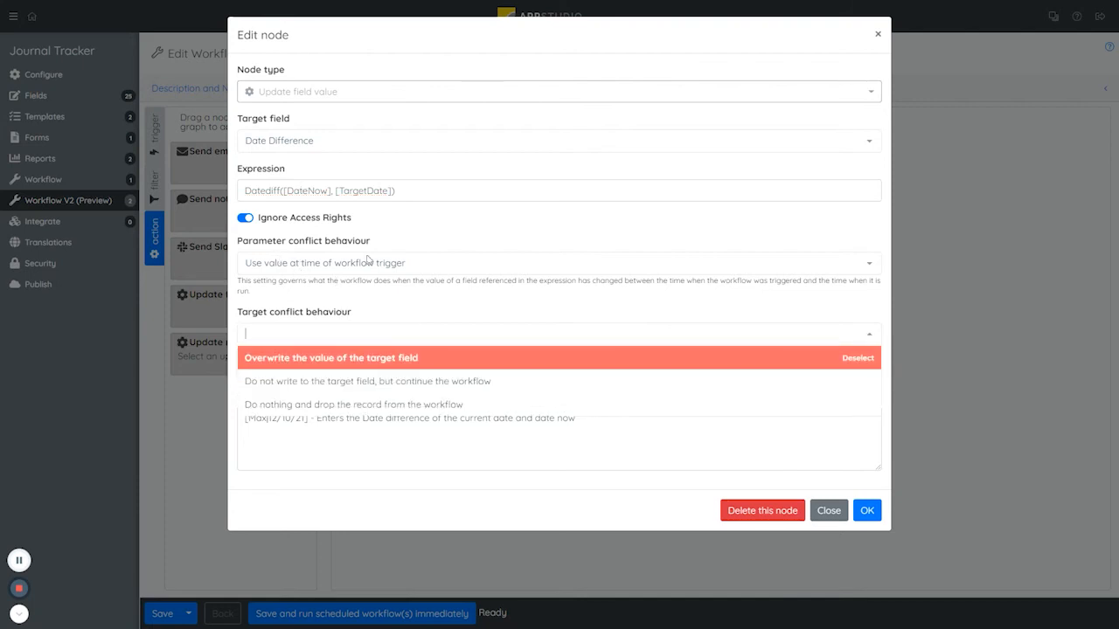
{"action": "left_click", "coordinate": [387, 298]}
{"action": "left_click_drag", "start_coordinate": [240, 281], "coordinate": [259, 297]}
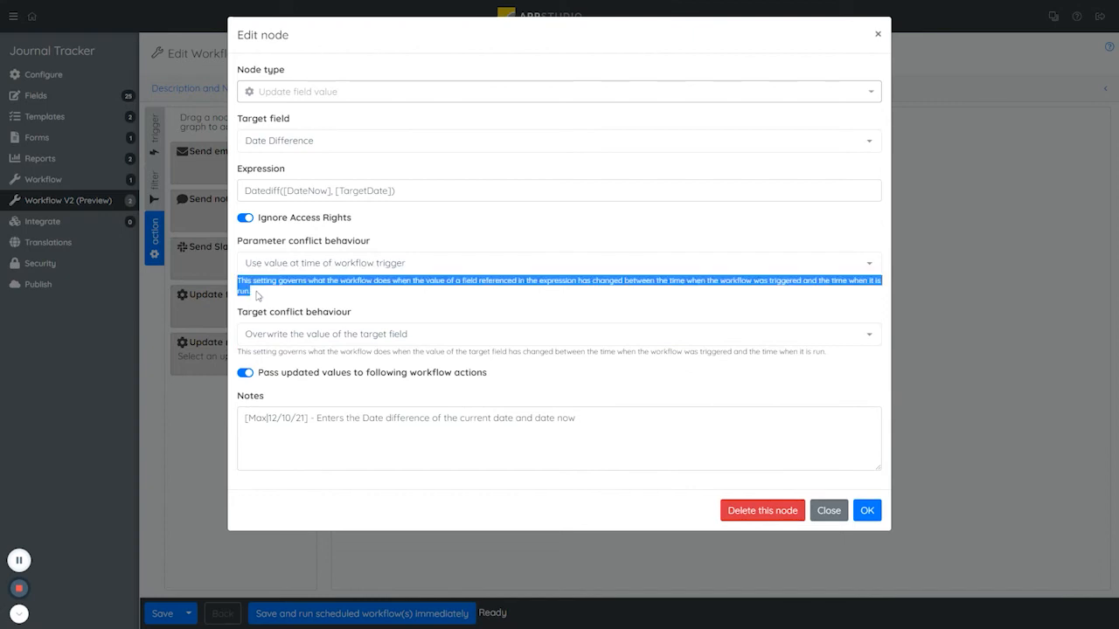
{"action": "left_click_drag", "start_coordinate": [240, 351], "coordinate": [802, 354]}
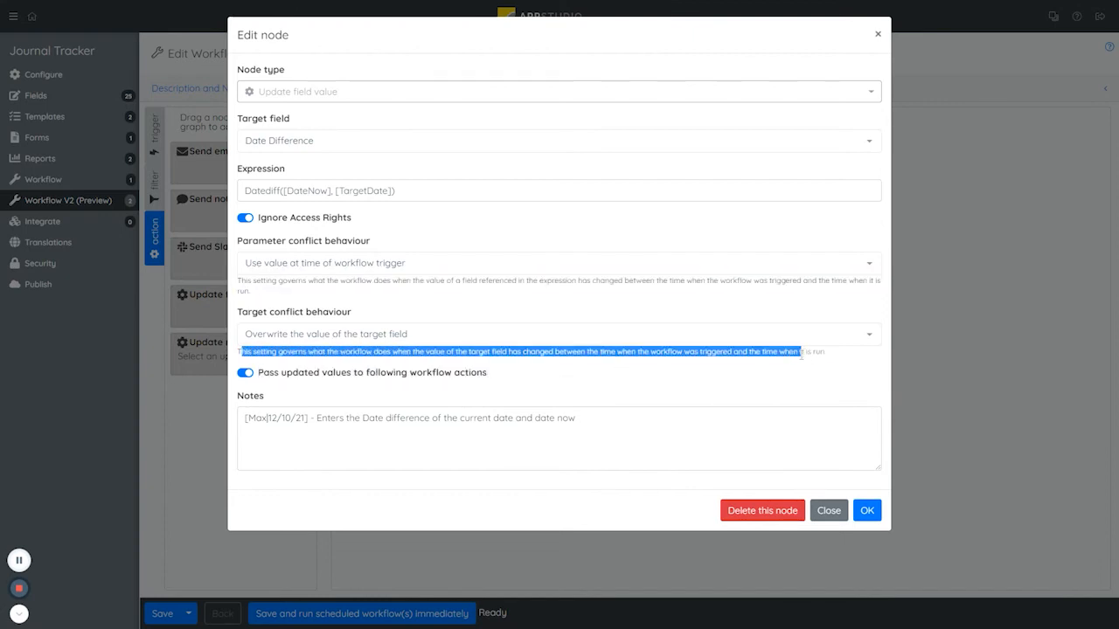
{"action": "left_click", "coordinate": [360, 300]}
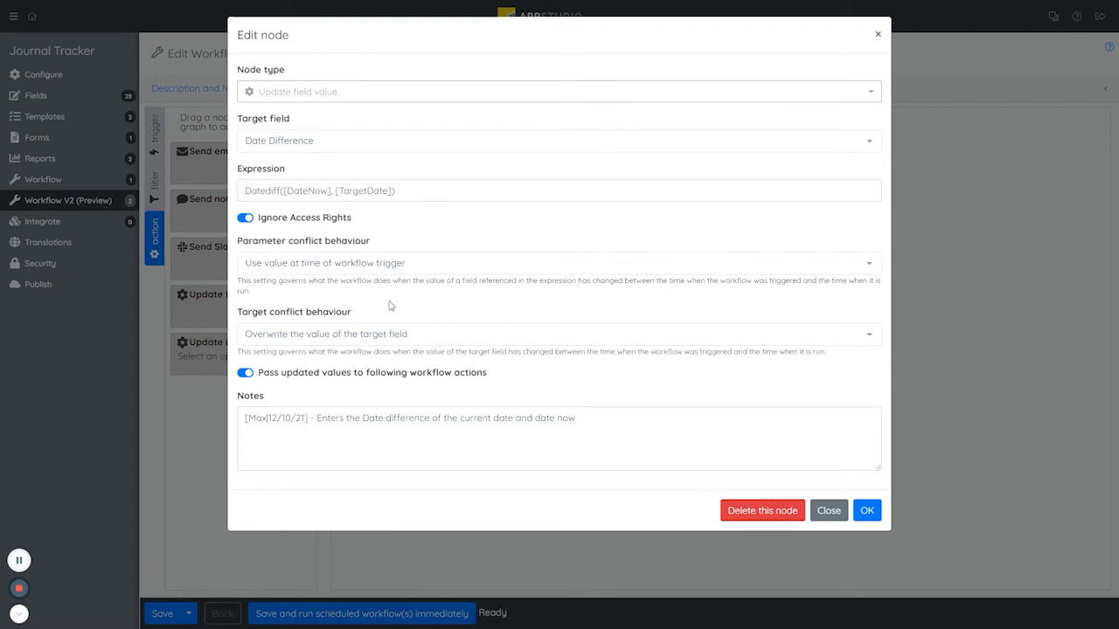
Review the node's setting for passing updated values to following actions and its notes, and close it without changes.
{"action": "left_click_drag", "start_coordinate": [274, 376], "coordinate": [328, 390]}
{"action": "left_click", "coordinate": [338, 392]}
{"action": "left_click_drag", "start_coordinate": [362, 420], "coordinate": [650, 434]}
{"action": "left_click", "coordinate": [832, 507]}
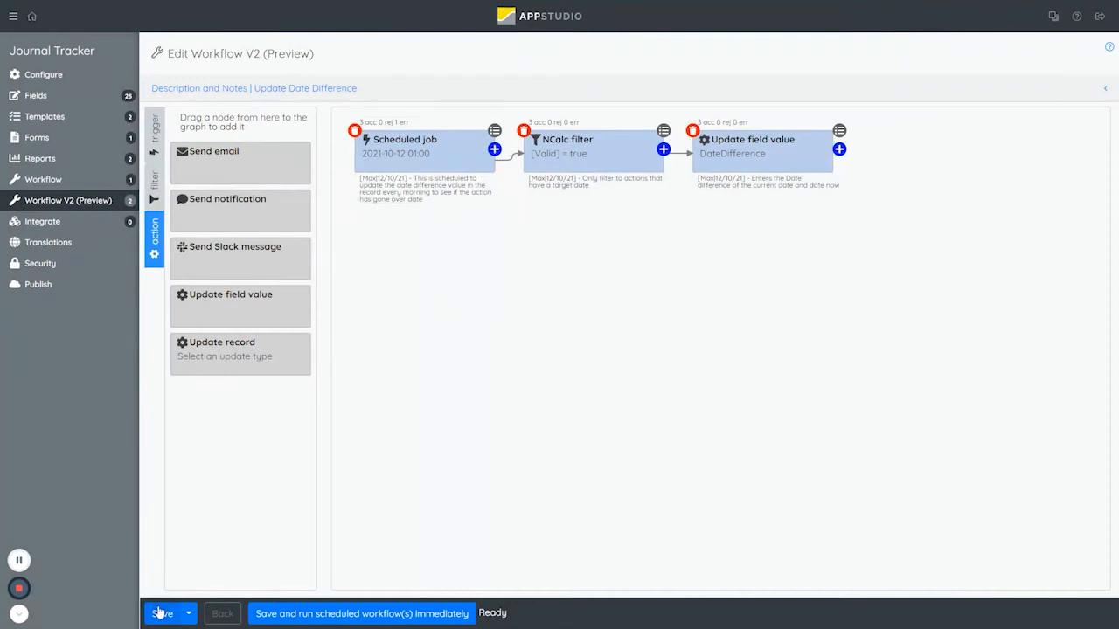
Open the Action Past Due Date workflow and review the settings of its Scheduled job and NCalc filter nodes.
{"action": "left_click", "coordinate": [92, 203]}
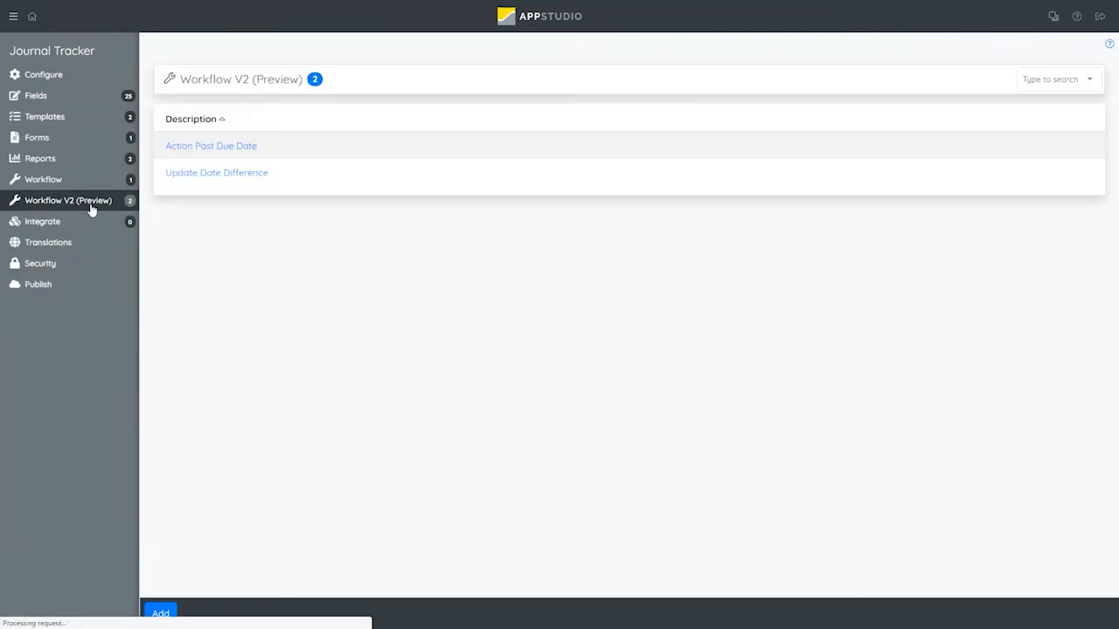
{"action": "left_click", "coordinate": [236, 150]}
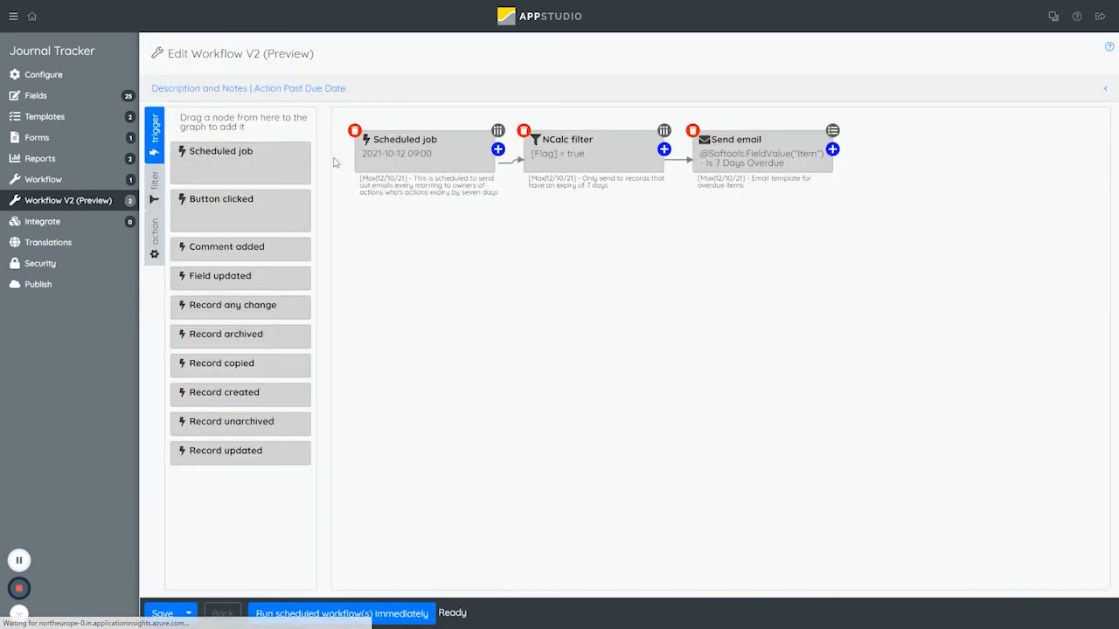
{"action": "double_click", "coordinate": [426, 176]}
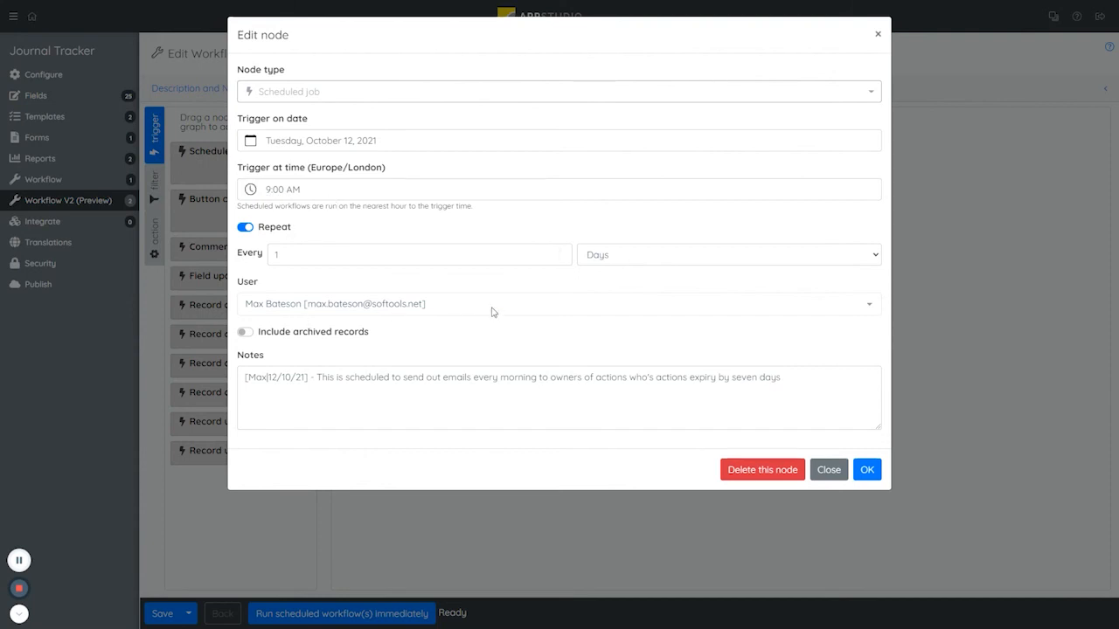
{"action": "key", "text": "Escape"}
{"action": "double_click", "coordinate": [570, 172]}
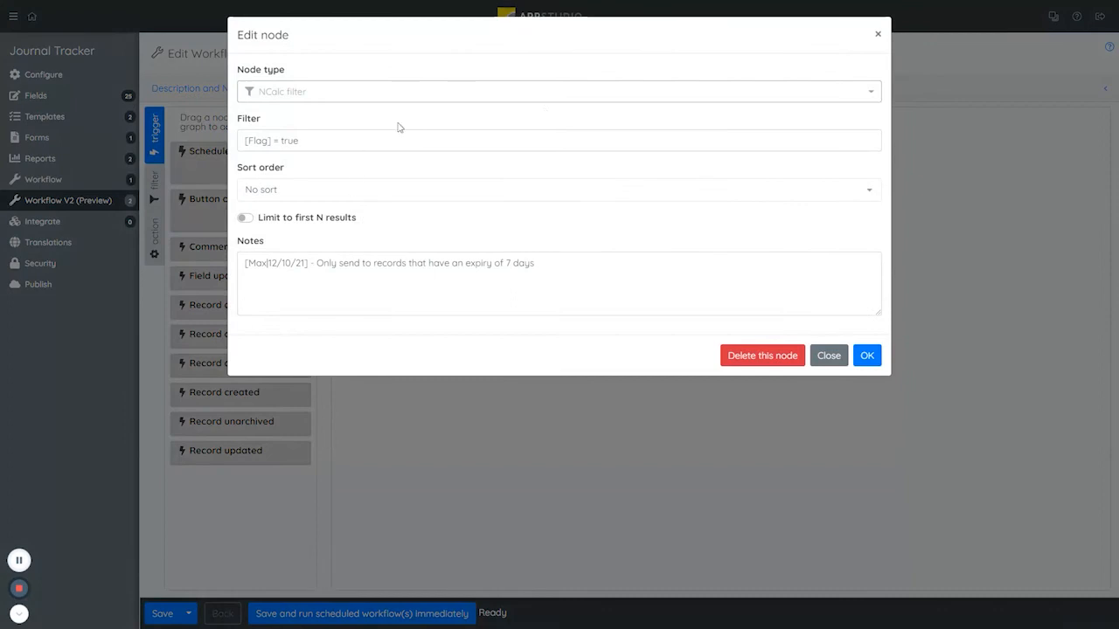
{"action": "key", "text": "Escape"}
Review the recipient, subject and record link message in the workflow's Send email node.
{"action": "double_click", "coordinate": [743, 153]}
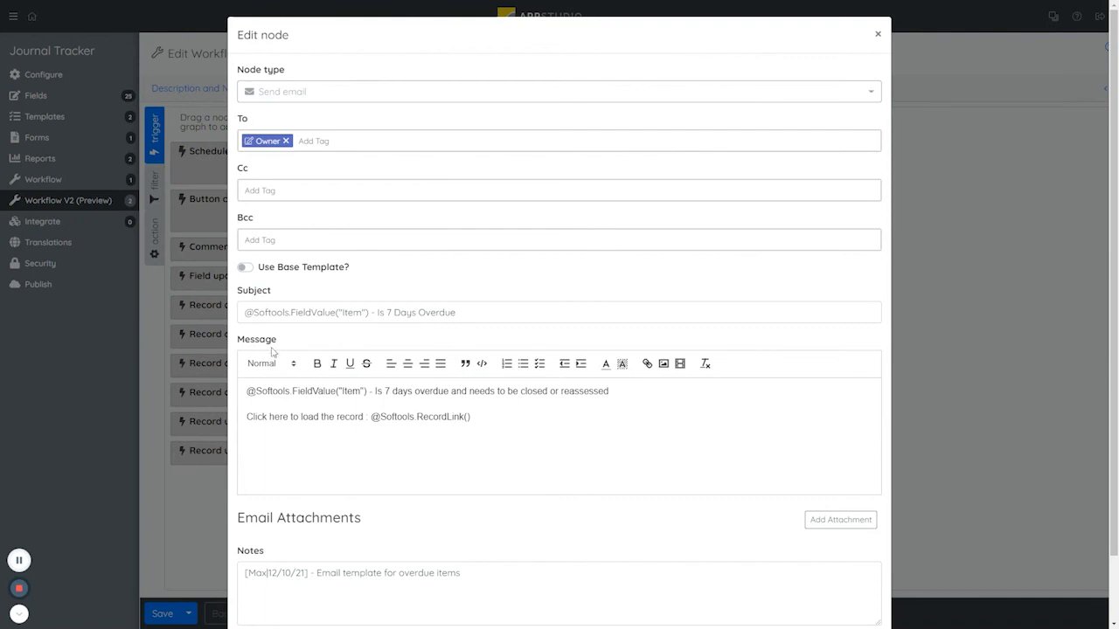
{"action": "left_click_drag", "start_coordinate": [246, 313], "coordinate": [368, 313]}
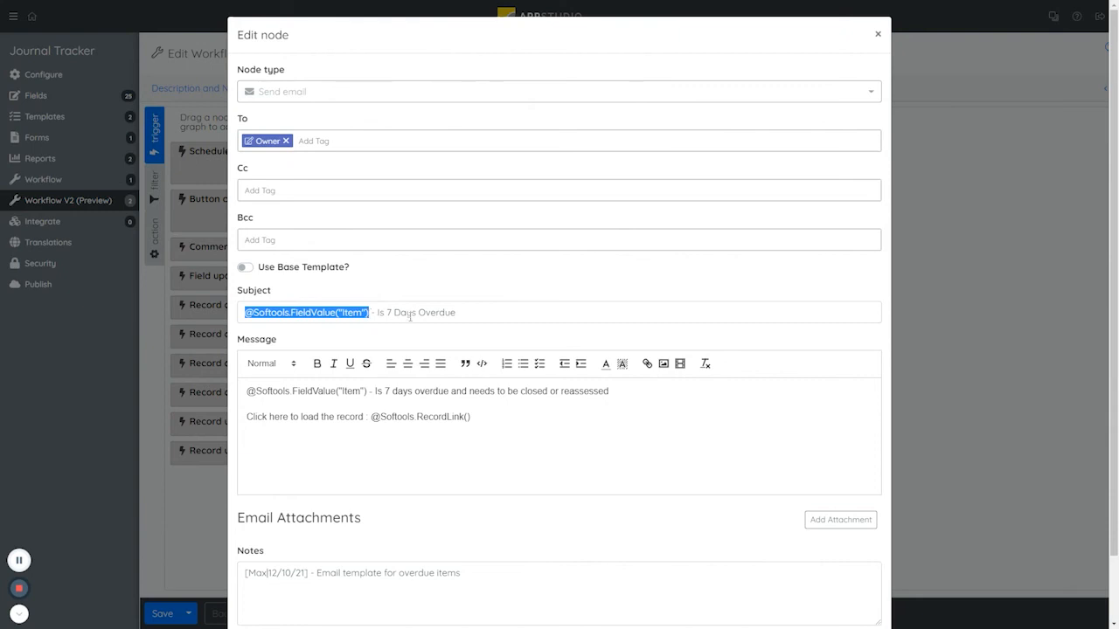
{"action": "left_click_drag", "start_coordinate": [376, 313], "coordinate": [509, 318]}
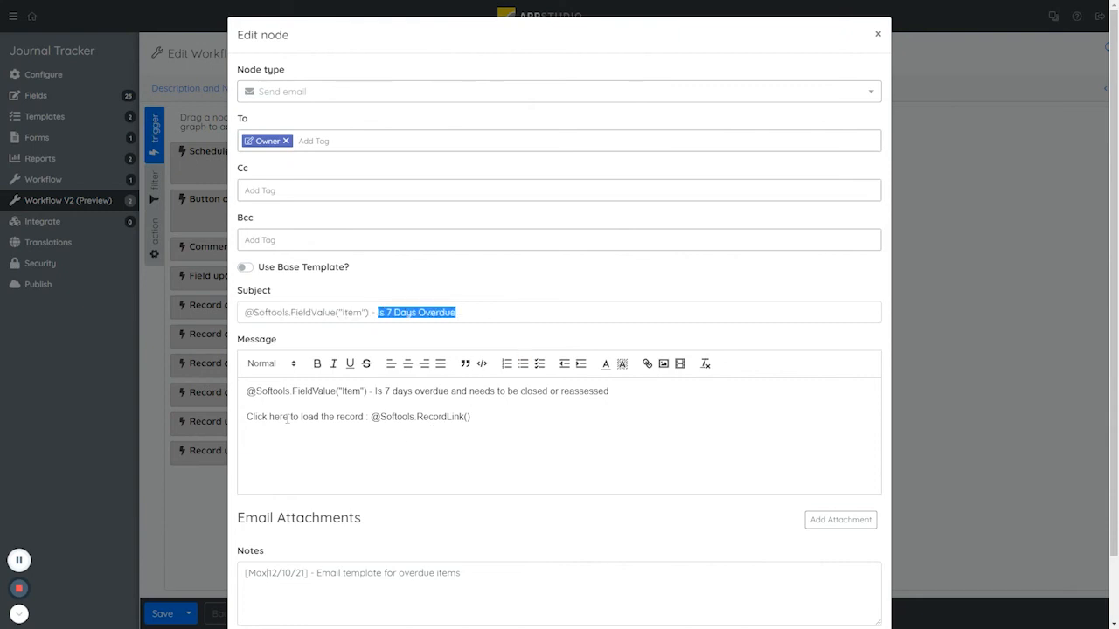
{"action": "left_click_drag", "start_coordinate": [247, 418], "coordinate": [495, 417]}
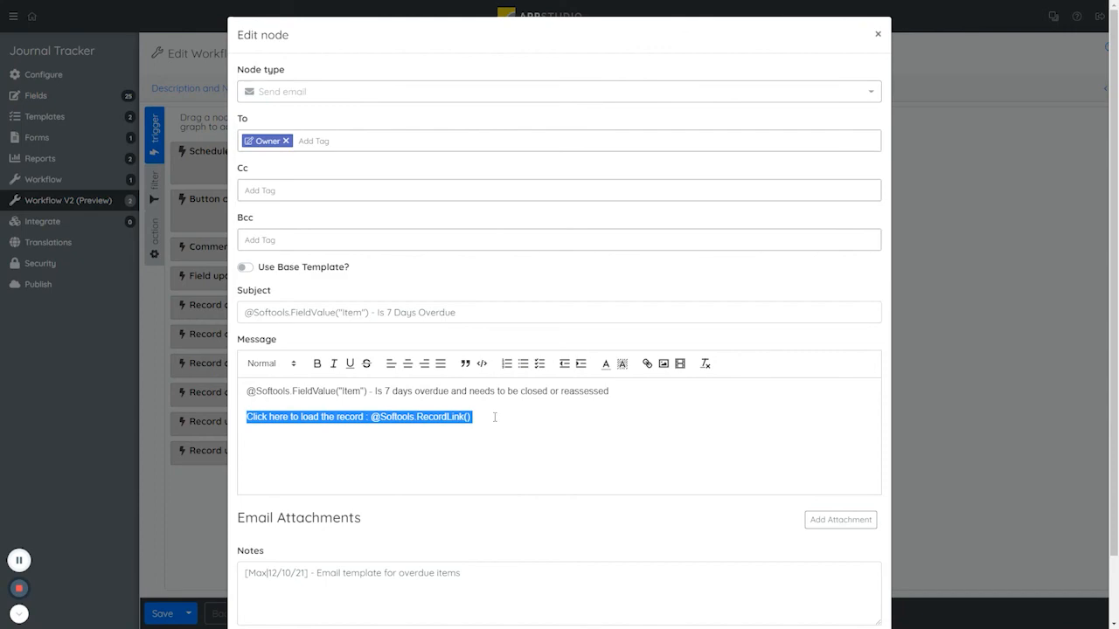
{"action": "key", "text": "Escape"}
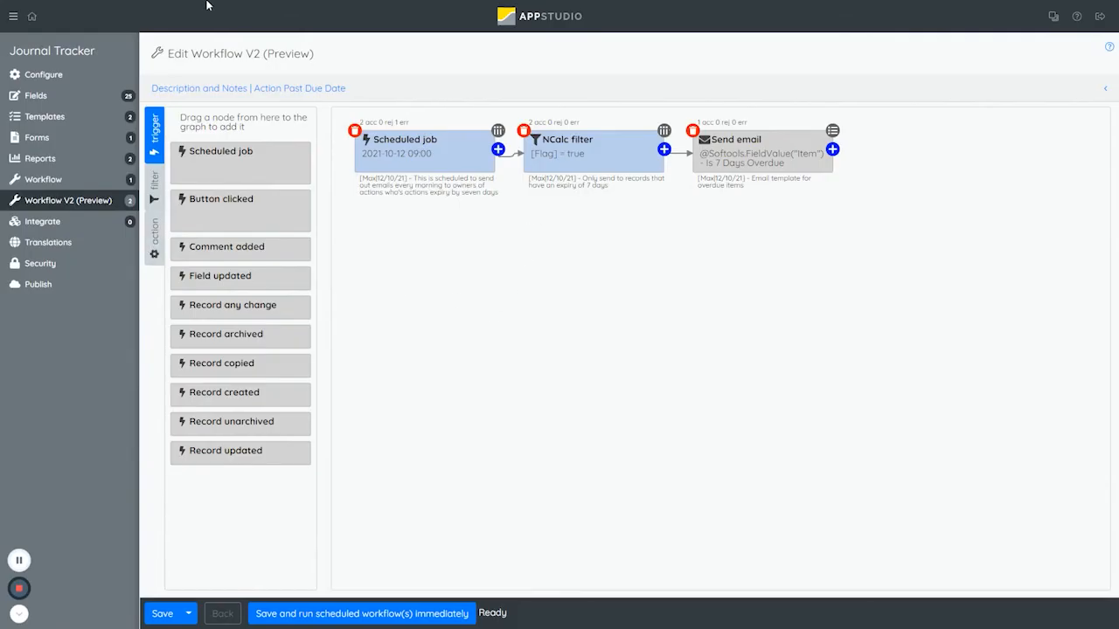
Return to the test 1 record in Journal Tracker and check the details of its Valid and Flag fields.
{"action": "mouse_move", "coordinate": [201, 7]}
{"action": "left_click", "coordinate": [126, 7]}
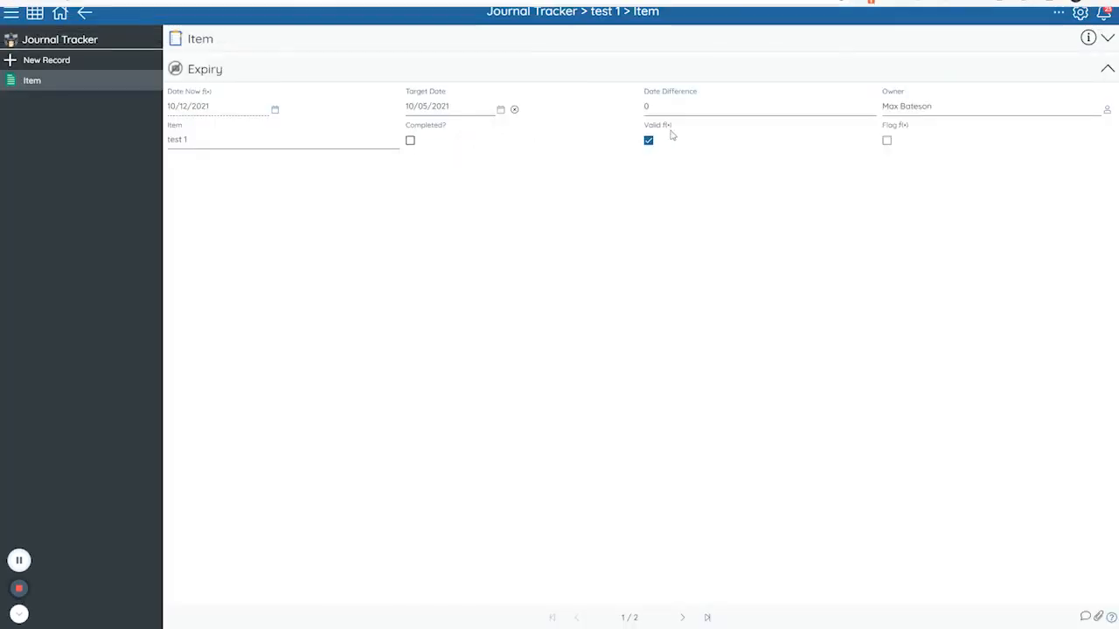
{"action": "left_click", "coordinate": [670, 125]}
{"action": "left_click", "coordinate": [1016, 206]}
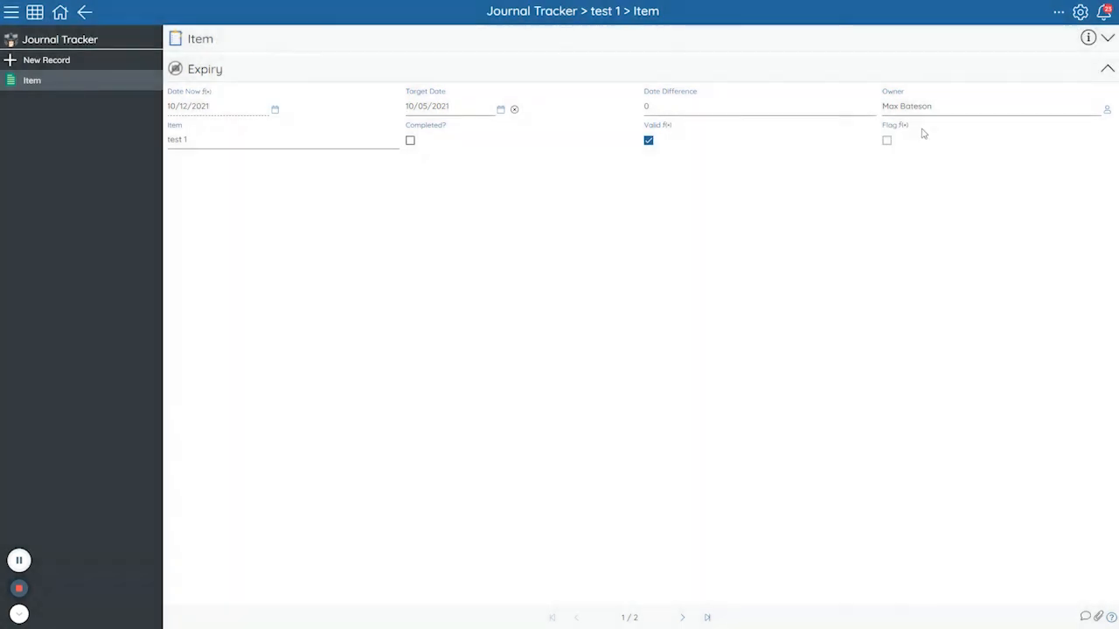
{"action": "left_click", "coordinate": [907, 125]}
{"action": "left_click", "coordinate": [845, 337]}
Open the Update Date Difference workflow in App Studio and run it immediately.
{"action": "left_click", "coordinate": [253, 6]}
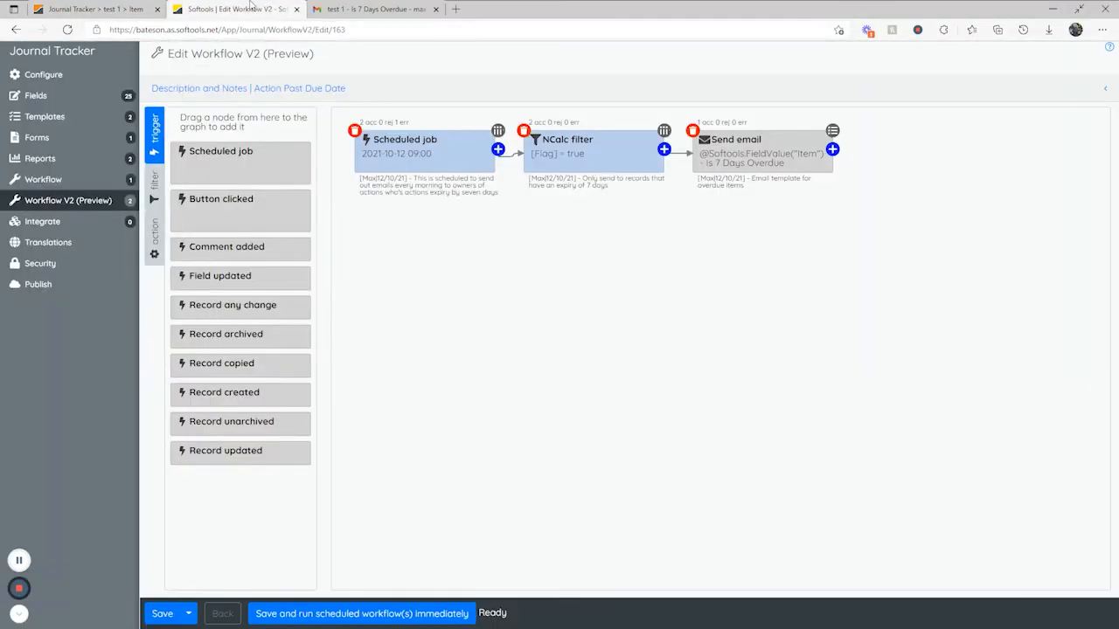
{"action": "left_click", "coordinate": [102, 202]}
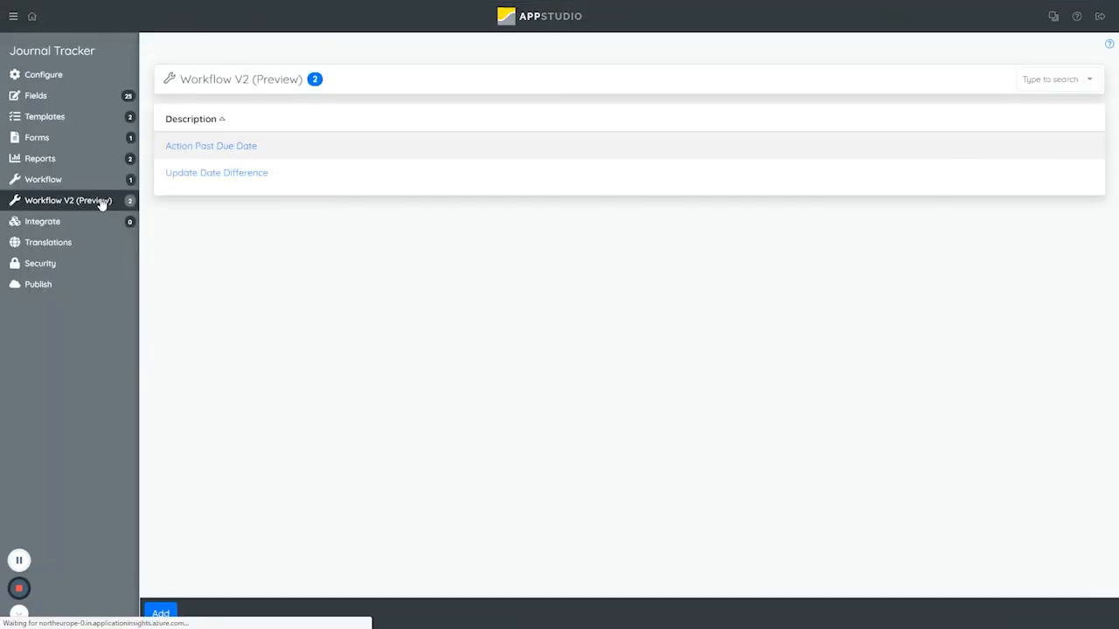
{"action": "left_click", "coordinate": [211, 179]}
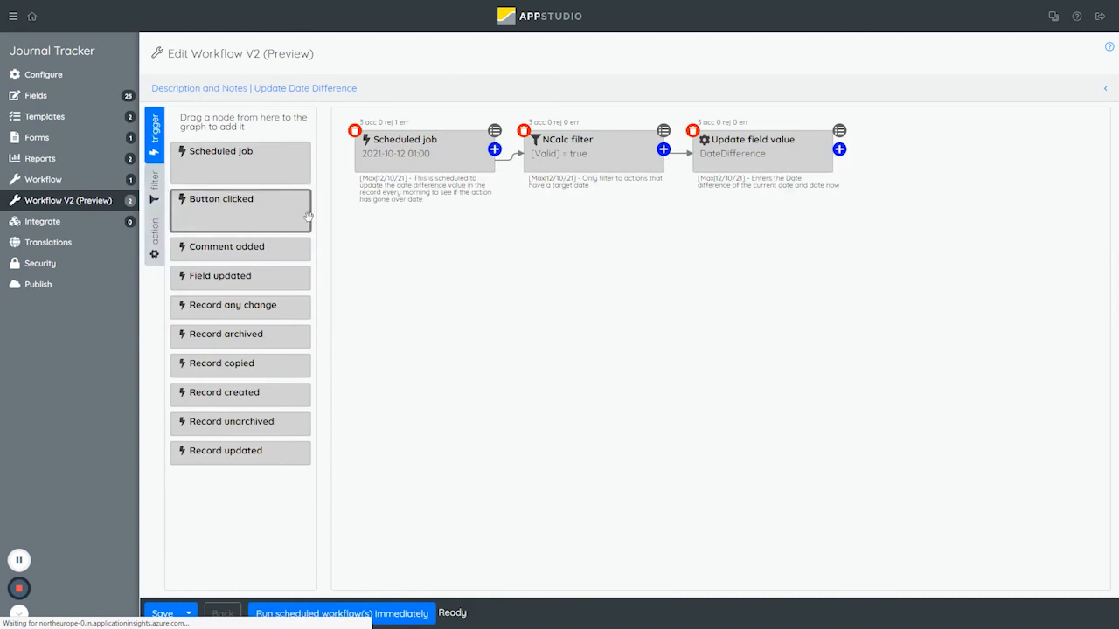
{"action": "left_click", "coordinate": [330, 620]}
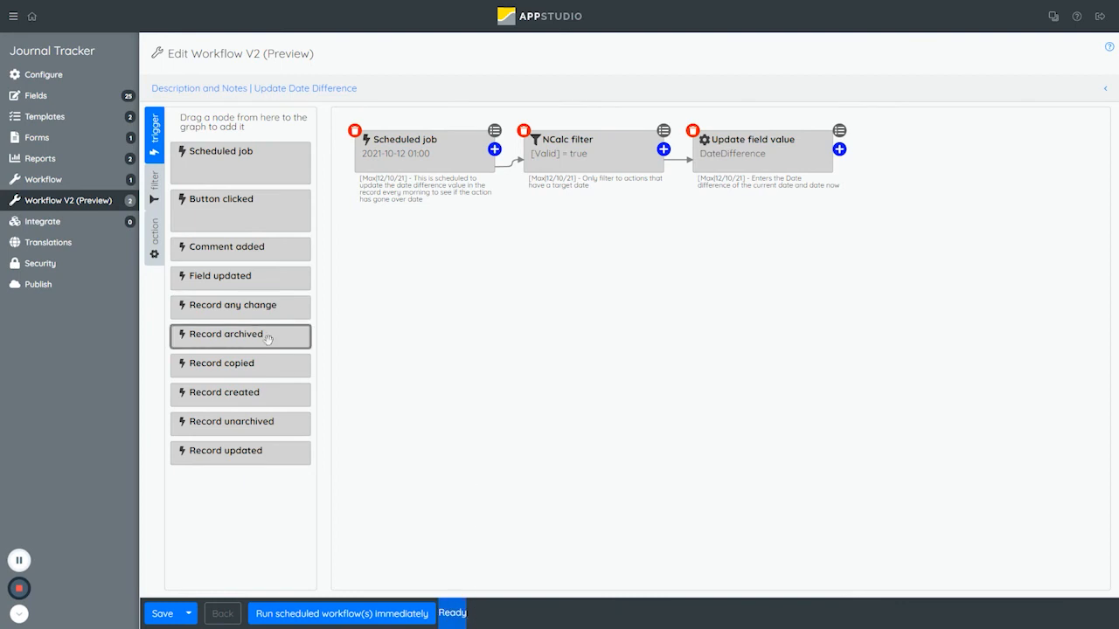
Check the Date Difference and Flag fields of the test 1 record in Journal Tracker.
{"action": "mouse_move", "coordinate": [175, 2]}
{"action": "left_click", "coordinate": [138, 7]}
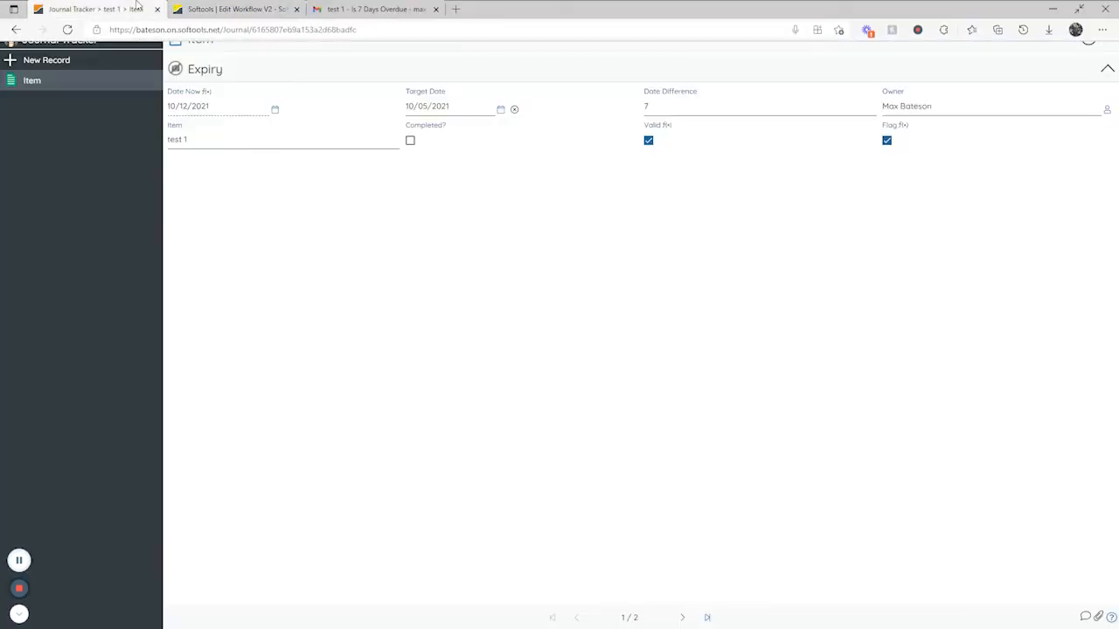
{"action": "left_click_drag", "start_coordinate": [645, 100], "coordinate": [705, 97]}
{"action": "left_click", "coordinate": [598, 183]}
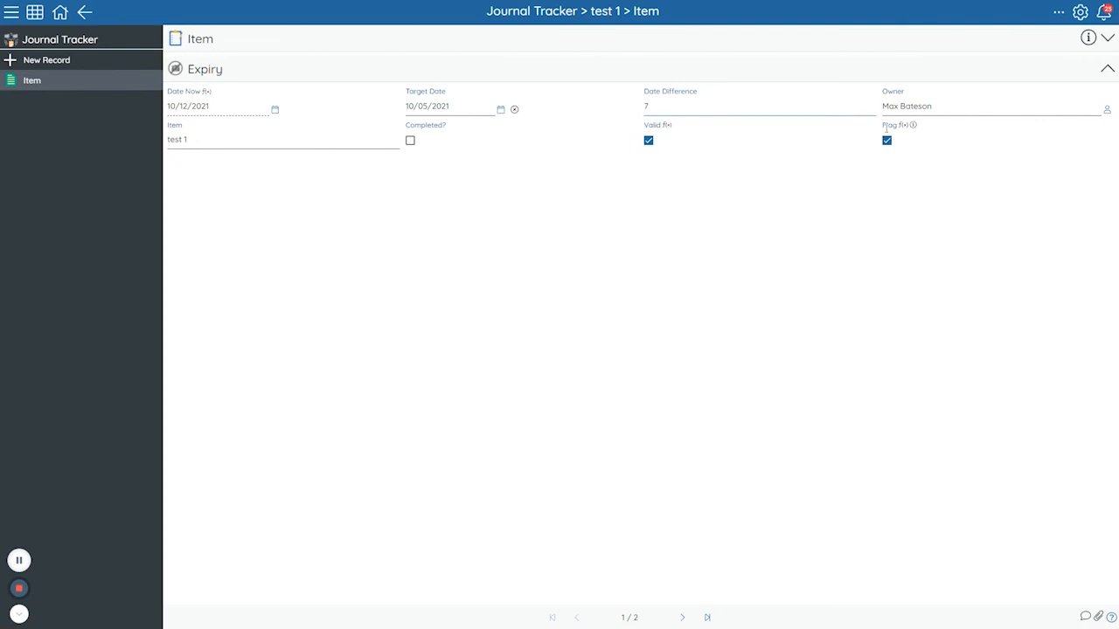
{"action": "mouse_move", "coordinate": [900, 134]}
Open the Action Past Due Date workflow in App Studio and run its scheduled job immediately.
{"action": "mouse_move", "coordinate": [365, 3]}
{"action": "left_click", "coordinate": [262, 9]}
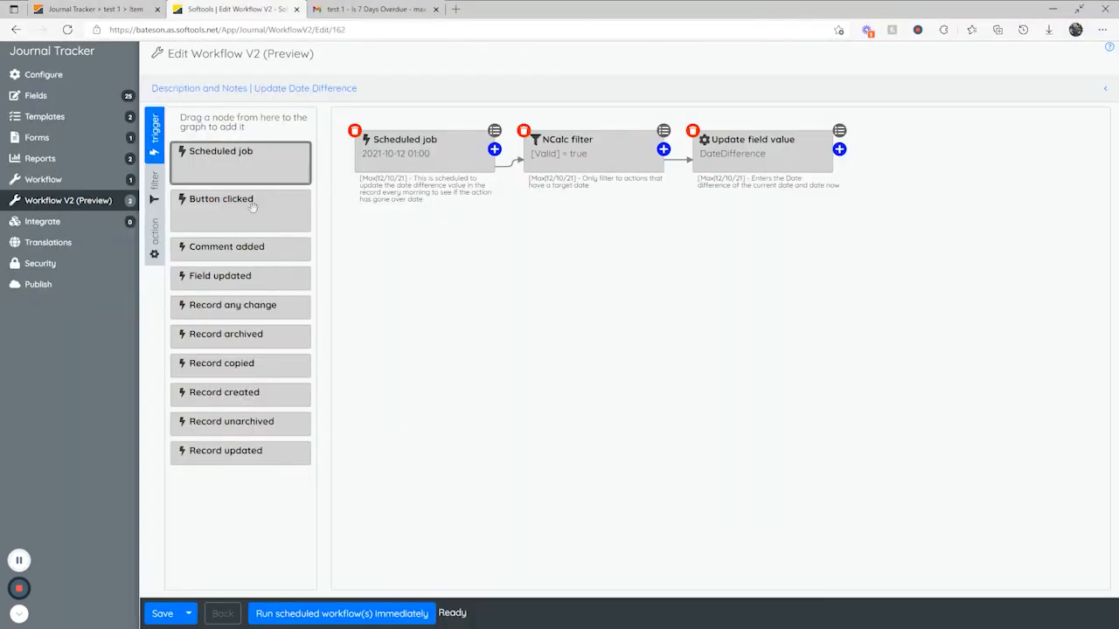
{"action": "left_click", "coordinate": [95, 203]}
{"action": "left_click", "coordinate": [223, 150]}
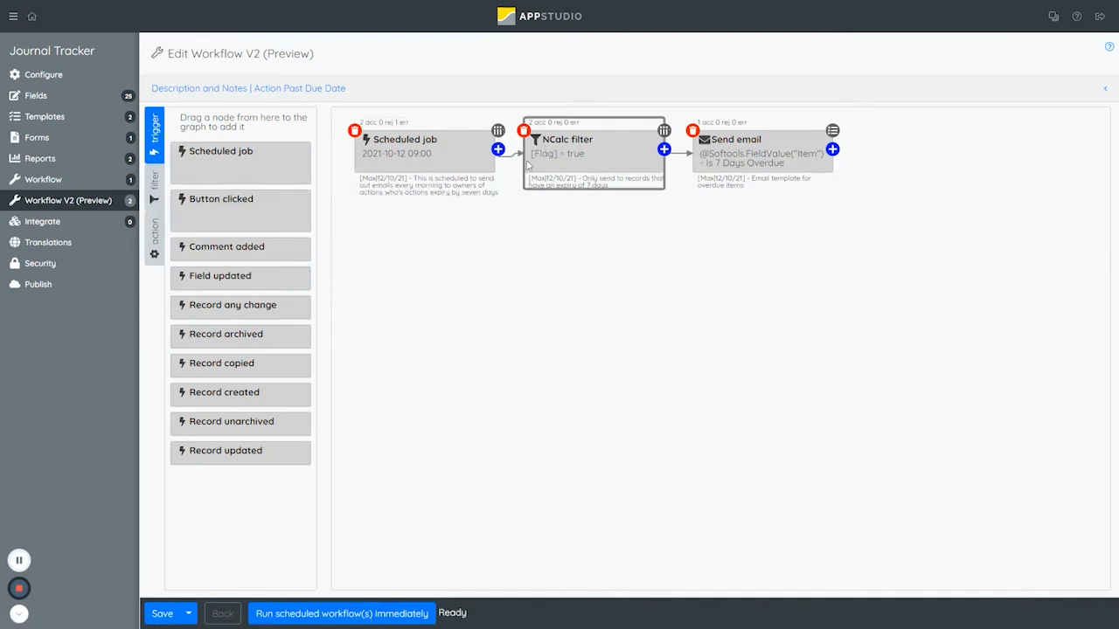
{"action": "left_click", "coordinate": [362, 613]}
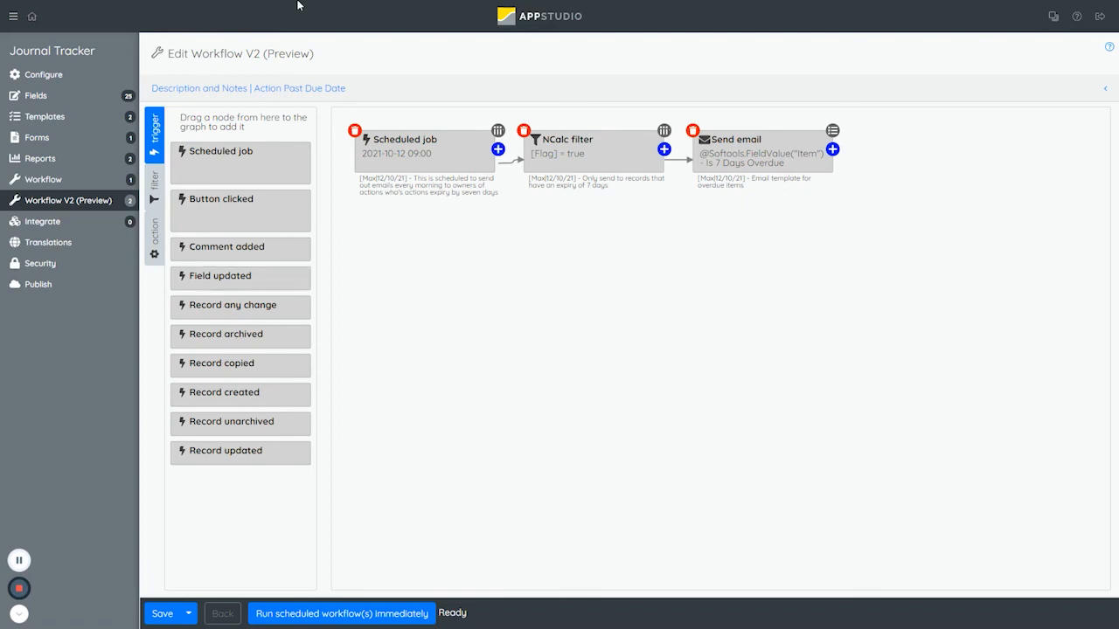
Switch to Gmail, show the newly arrived overdue email for test 1, and check its sent time, sender and expanded message.
{"action": "left_click", "coordinate": [376, 7]}
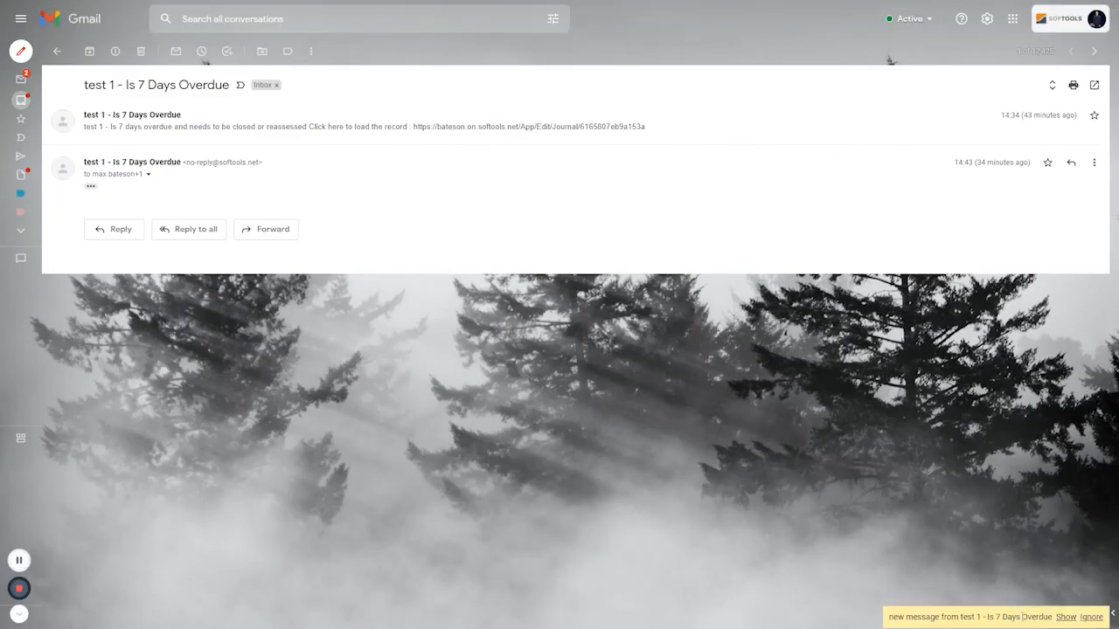
{"action": "left_click", "coordinate": [1065, 618]}
{"action": "mouse_move", "coordinate": [981, 227]}
{"action": "left_mouse_down"}
{"action": "mouse_move", "coordinate": [1021, 232]}
{"action": "mouse_move", "coordinate": [973, 227]}
{"action": "left_mouse_up"}
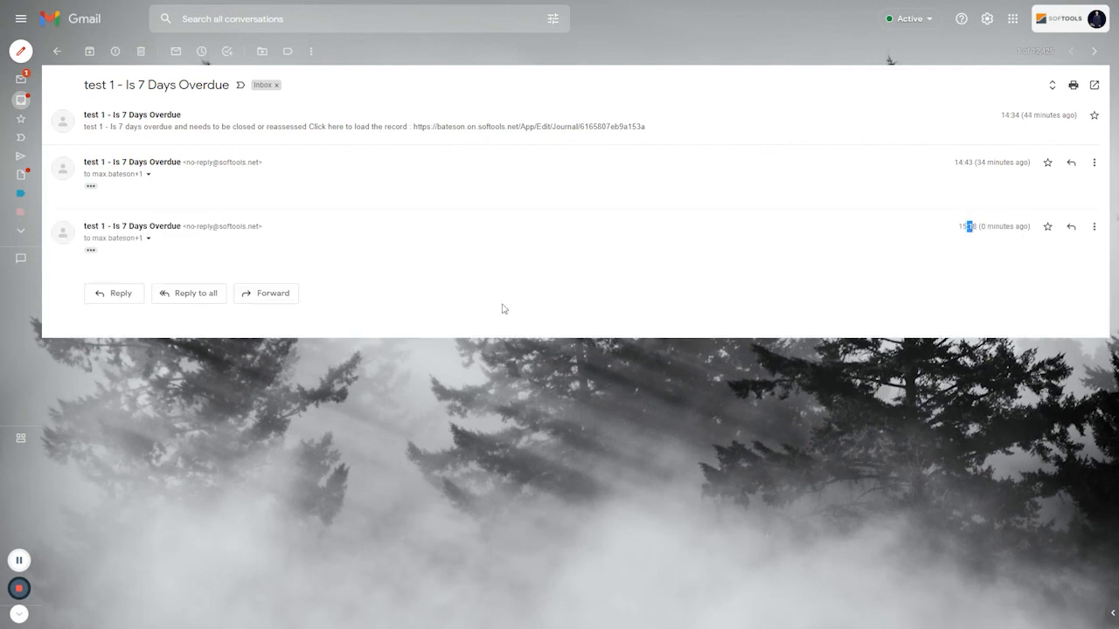
{"action": "left_click", "coordinate": [90, 250]}
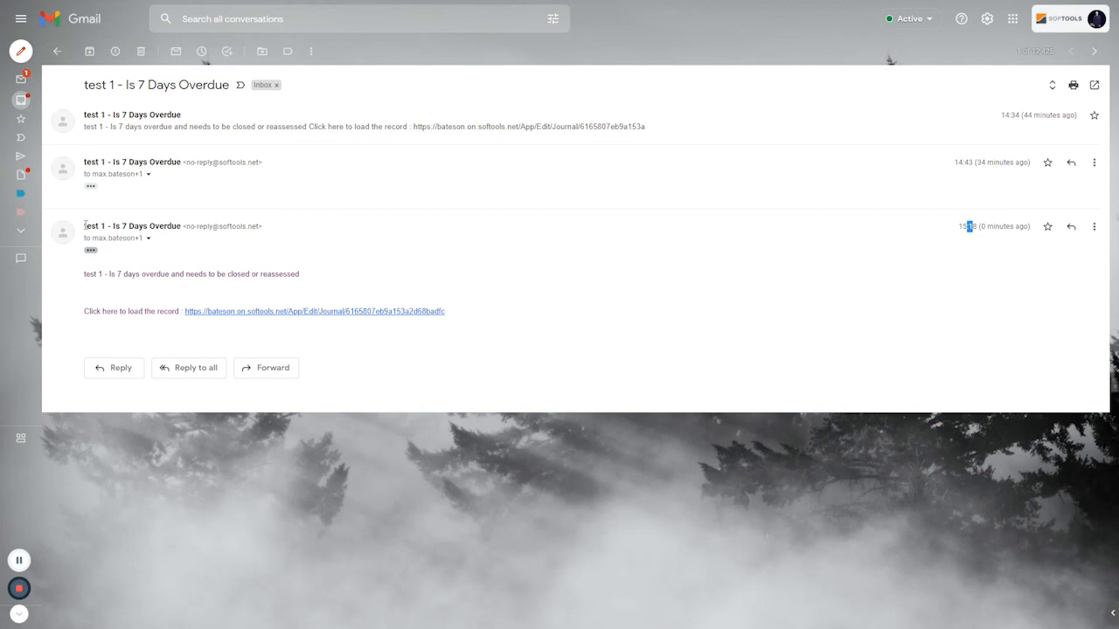
{"action": "left_click_drag", "start_coordinate": [84, 225], "coordinate": [107, 227]}
Open the test 1 record through the link in the email and collapse its Item section to view the Expiry fields.
{"action": "left_click", "coordinate": [207, 324]}
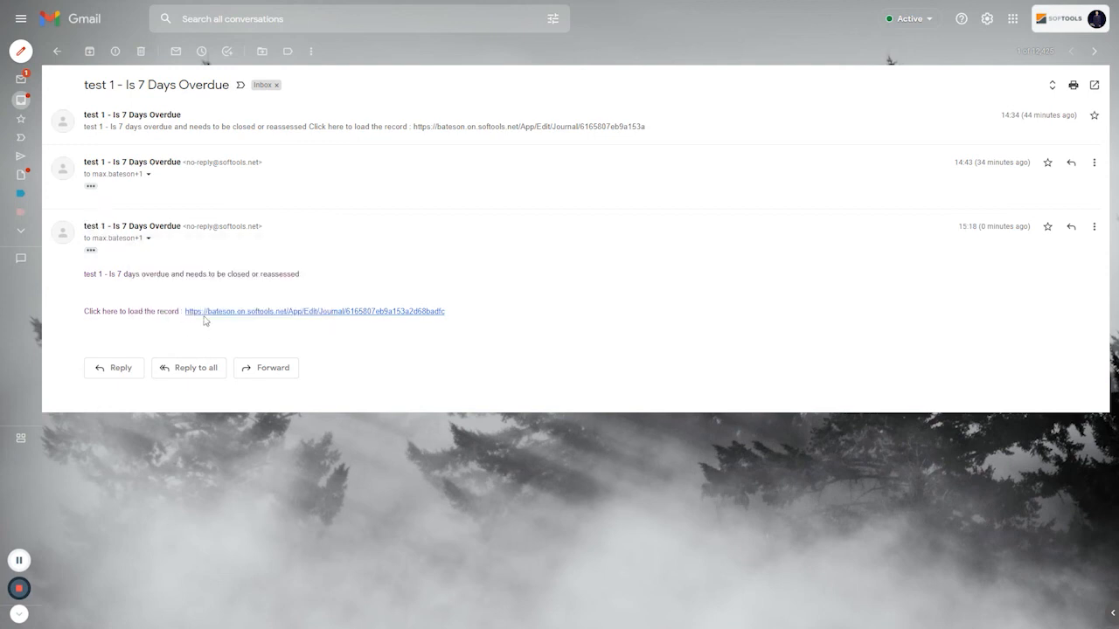
{"action": "left_click", "coordinate": [332, 315]}
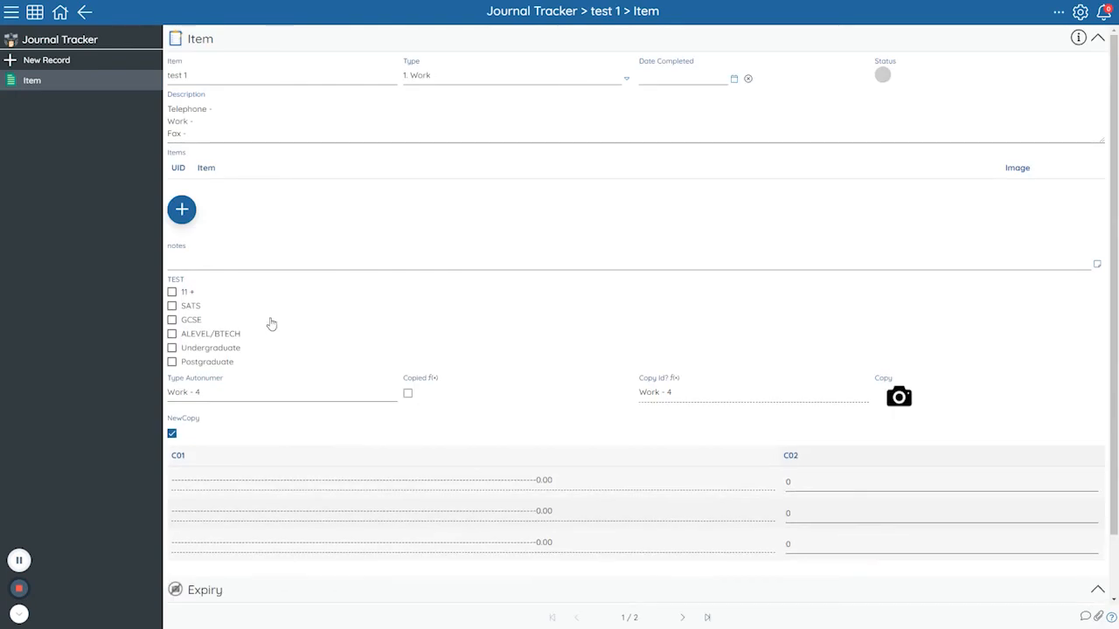
{"action": "left_click", "coordinate": [305, 46]}
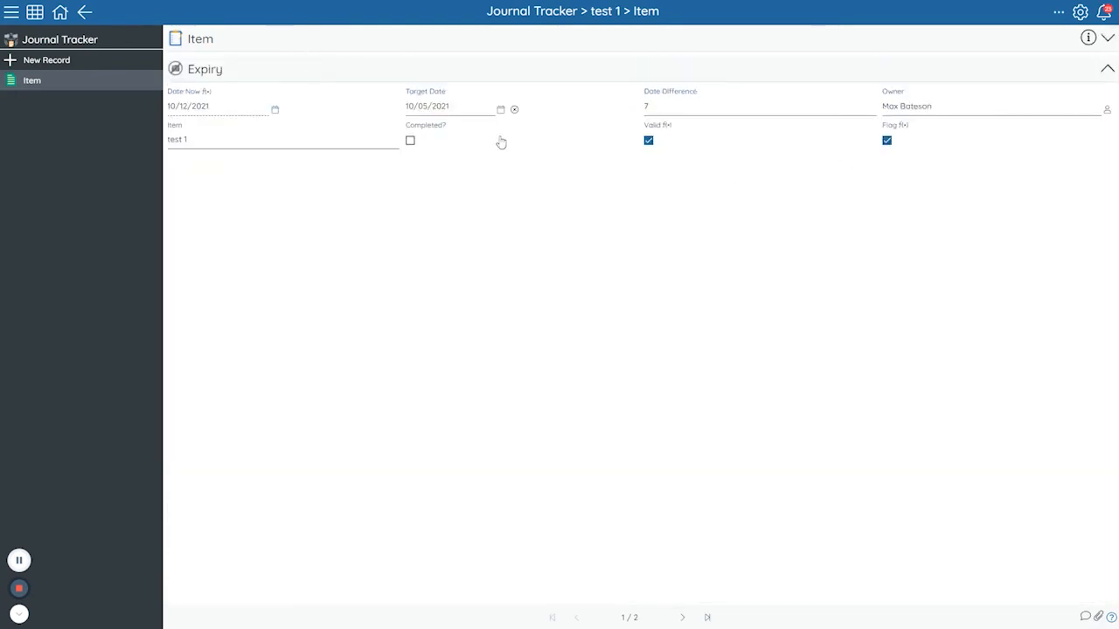